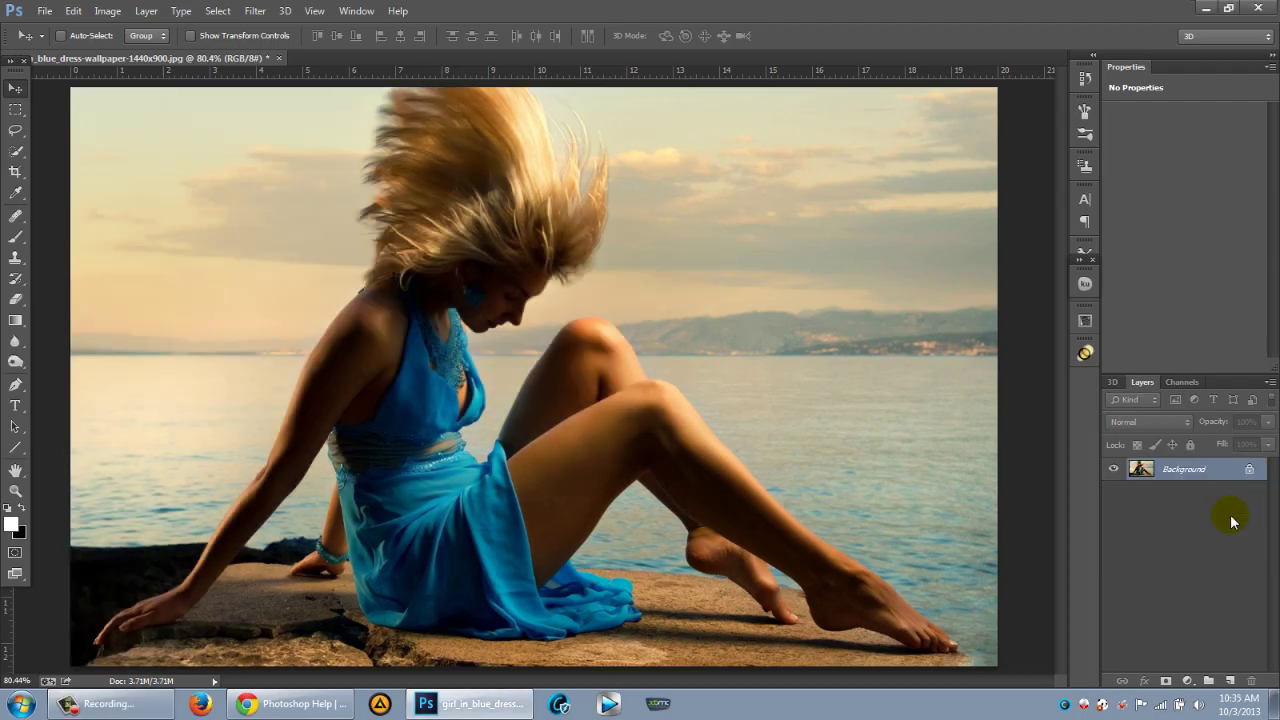
- Duplicate the Background layer into a new Background copy layer
{"action": "mouse_move", "coordinate": [1212, 472]}
{"action": "left_mouse_down"}
{"action": "mouse_move", "coordinate": [1242, 655]}
{"action": "mouse_move", "coordinate": [1217, 671]}
{"action": "left_mouse_up"}
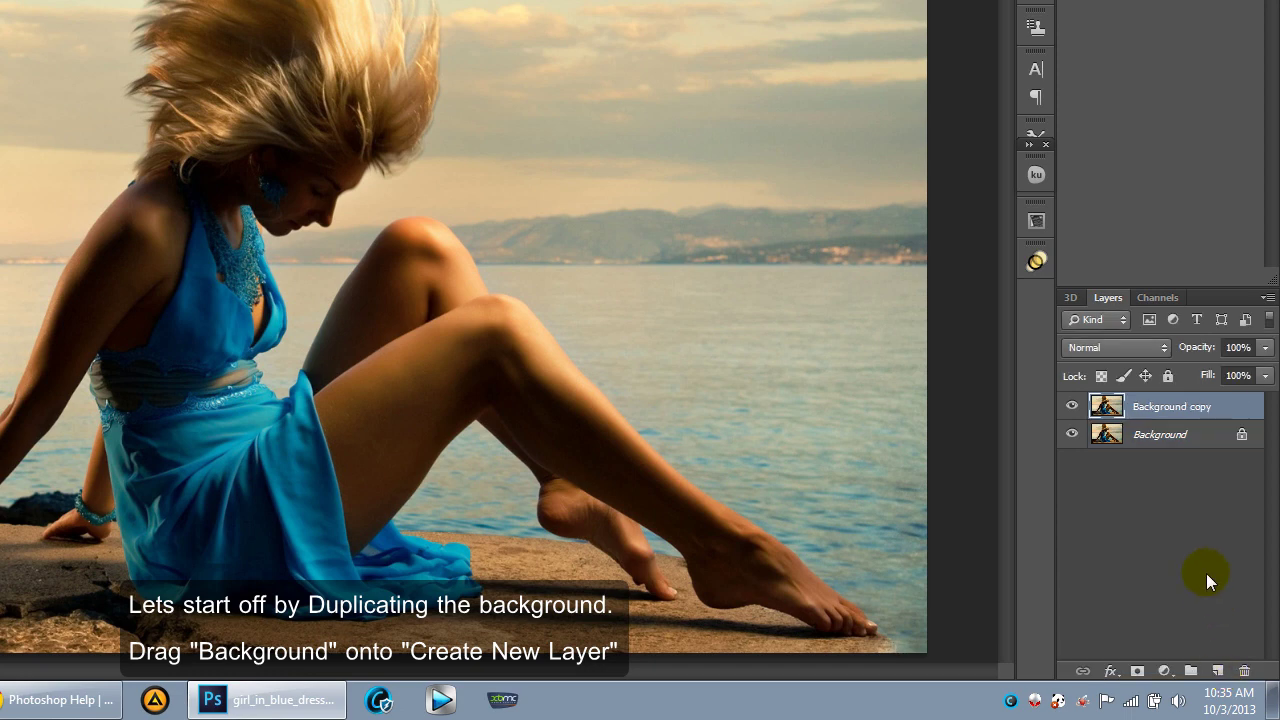
- Add a Gradient Fill layer using the Diamond style
{"action": "left_click", "coordinate": [1165, 671]}
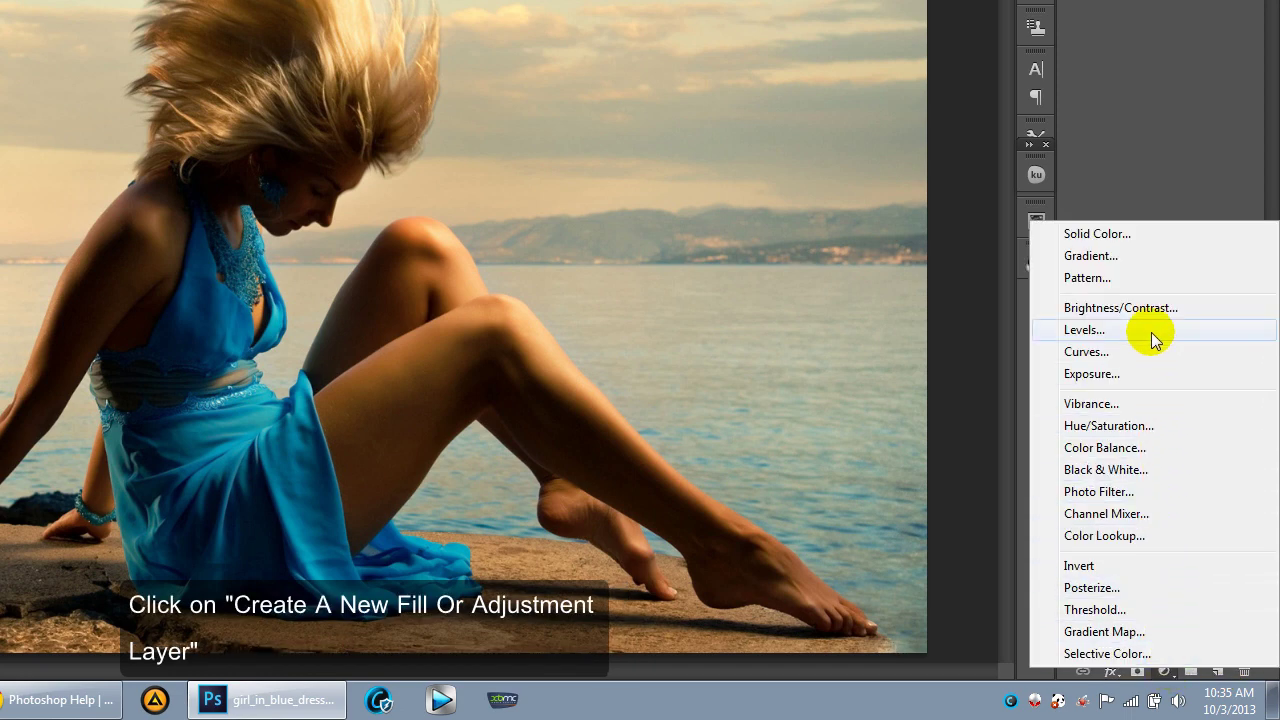
{"action": "left_click", "coordinate": [1091, 256]}
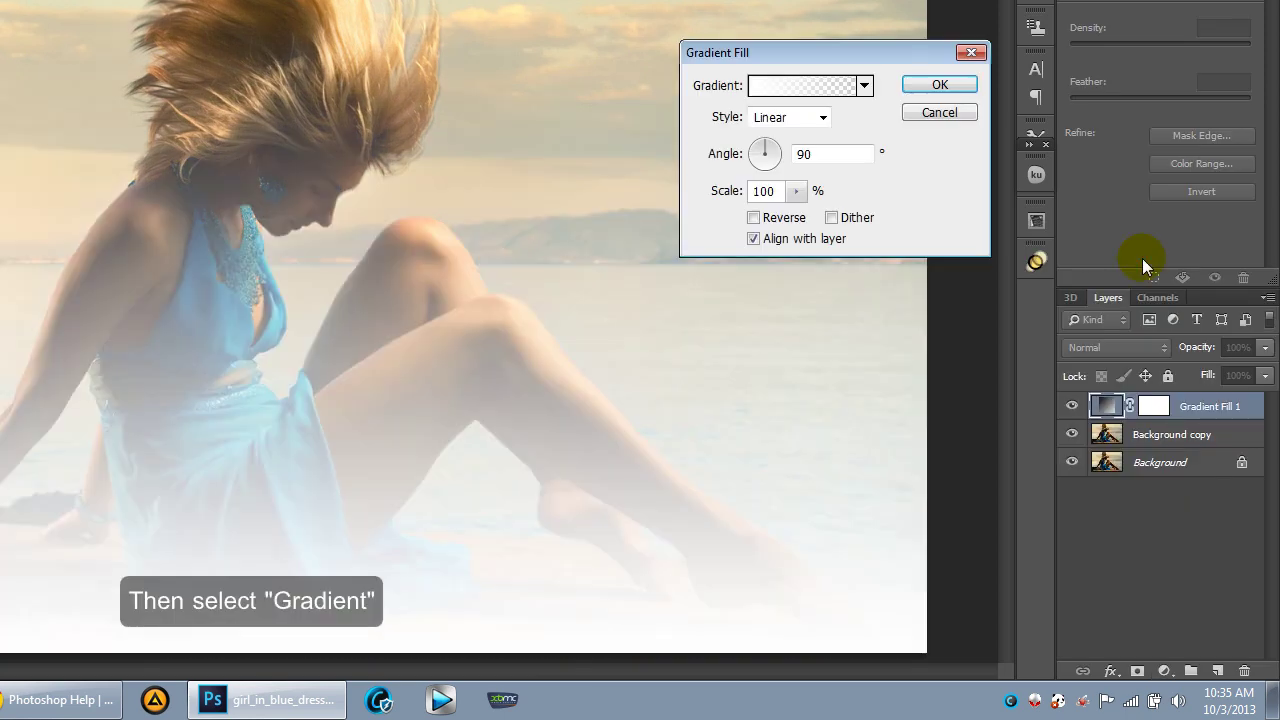
{"action": "left_click", "coordinate": [821, 117]}
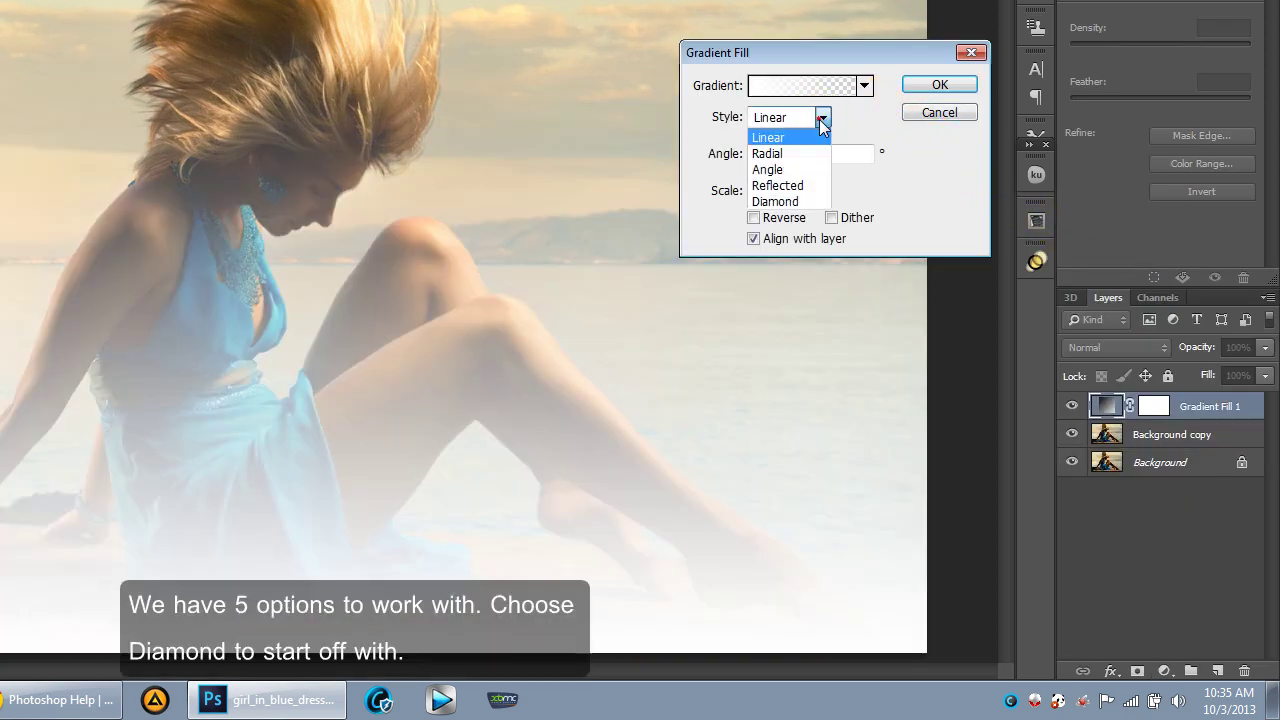
{"action": "left_click", "coordinate": [803, 203]}
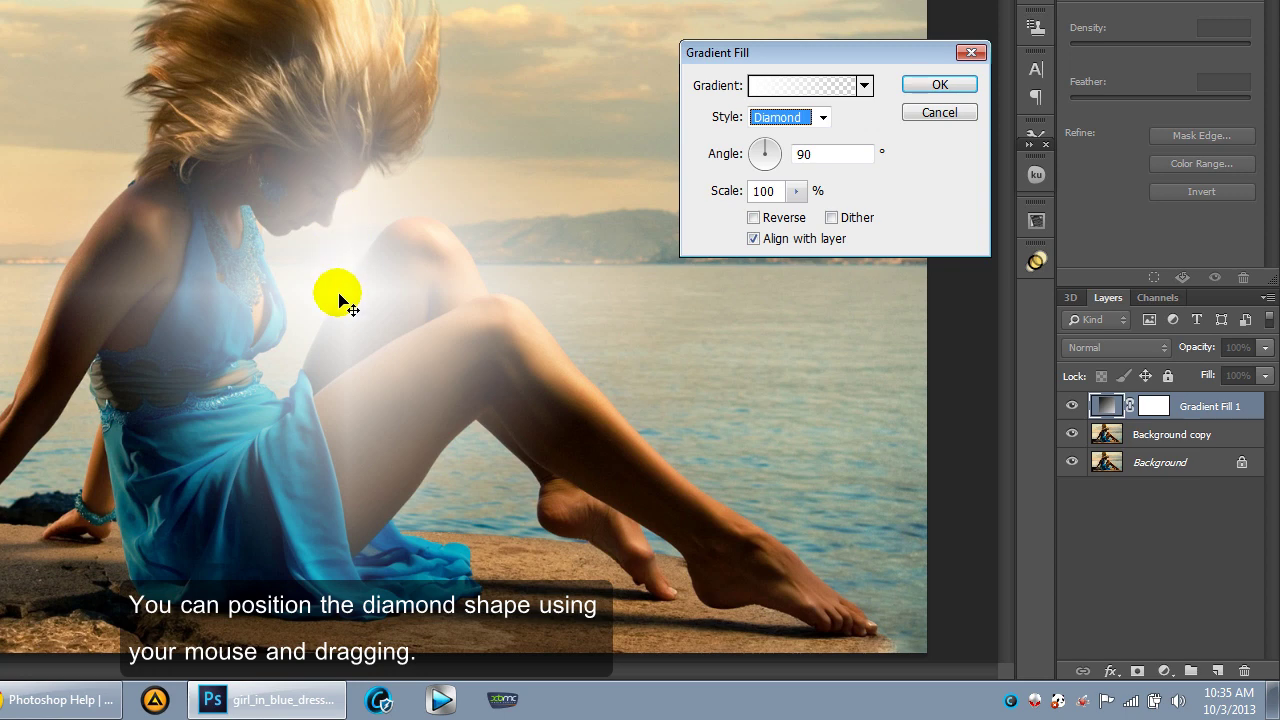
- Move the diamond glow up beside her face and set its angle to -90°
{"action": "mouse_move", "coordinate": [337, 292]}
{"action": "left_mouse_down"}
{"action": "mouse_move", "coordinate": [262, 228]}
{"action": "mouse_move", "coordinate": [146, 164]}
{"action": "mouse_move", "coordinate": [145, 190]}
{"action": "left_mouse_up"}
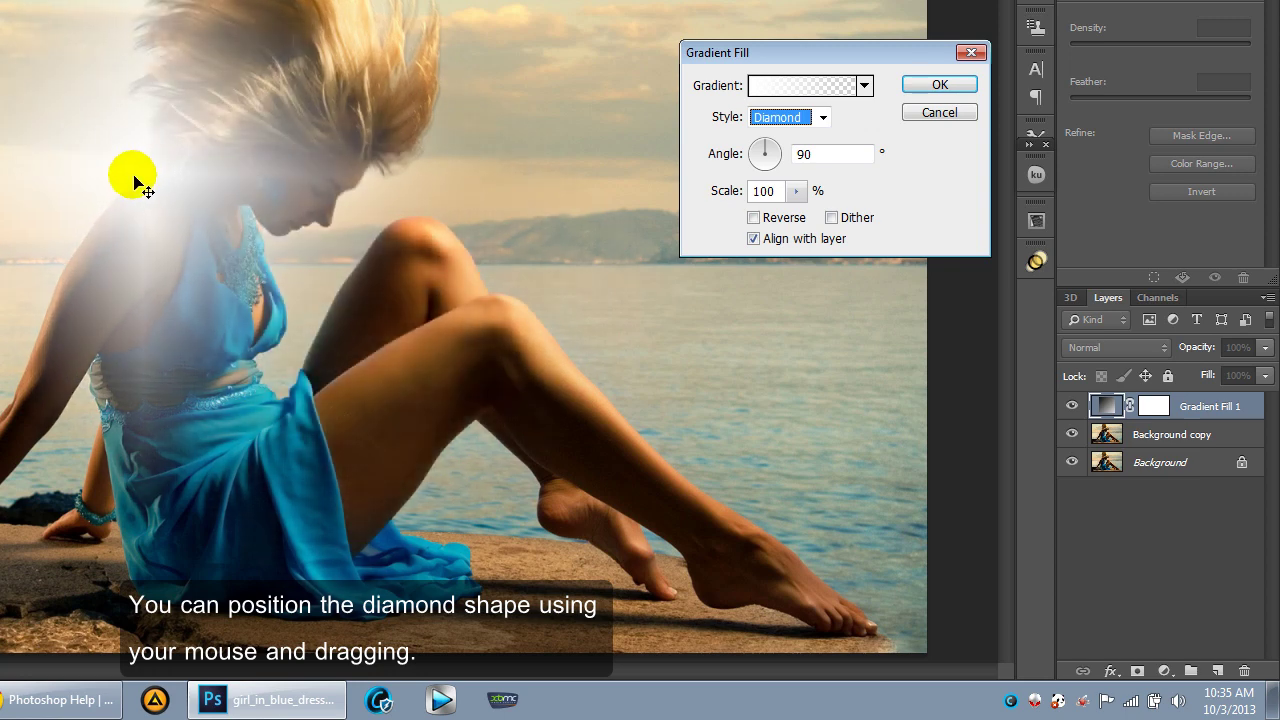
{"action": "left_click", "coordinate": [818, 153]}
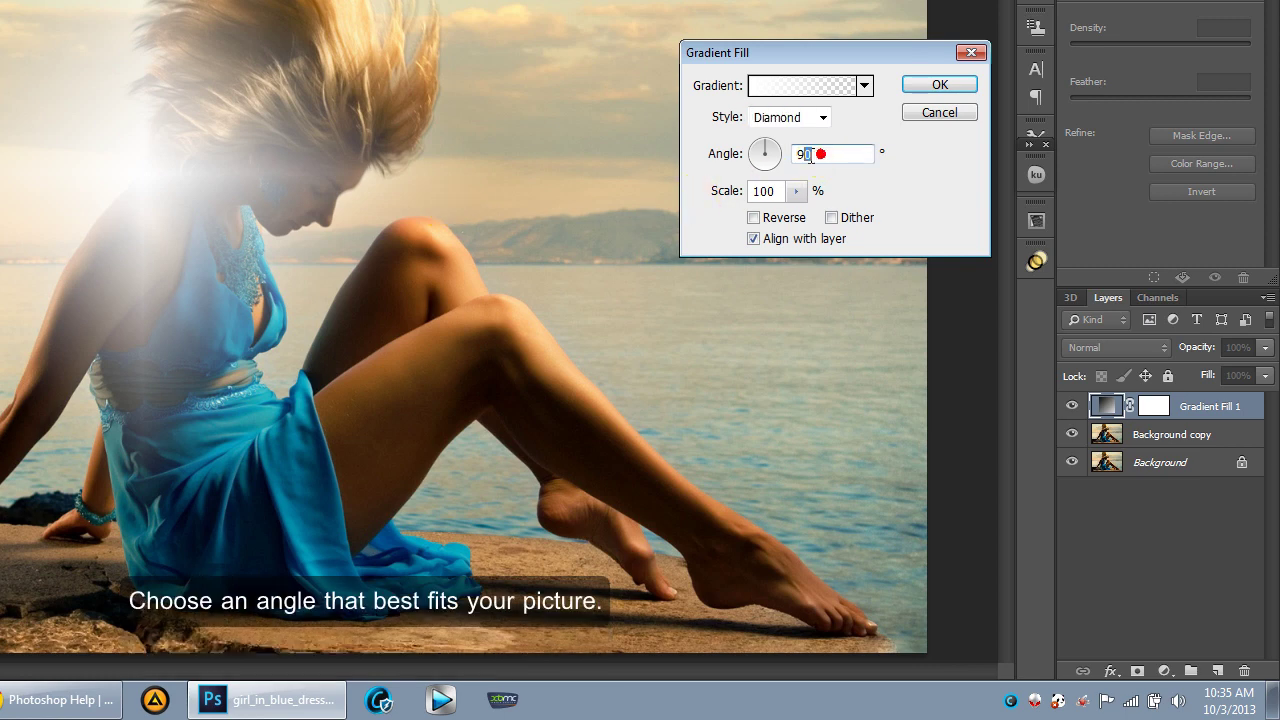
{"action": "left_click", "coordinate": [761, 149]}
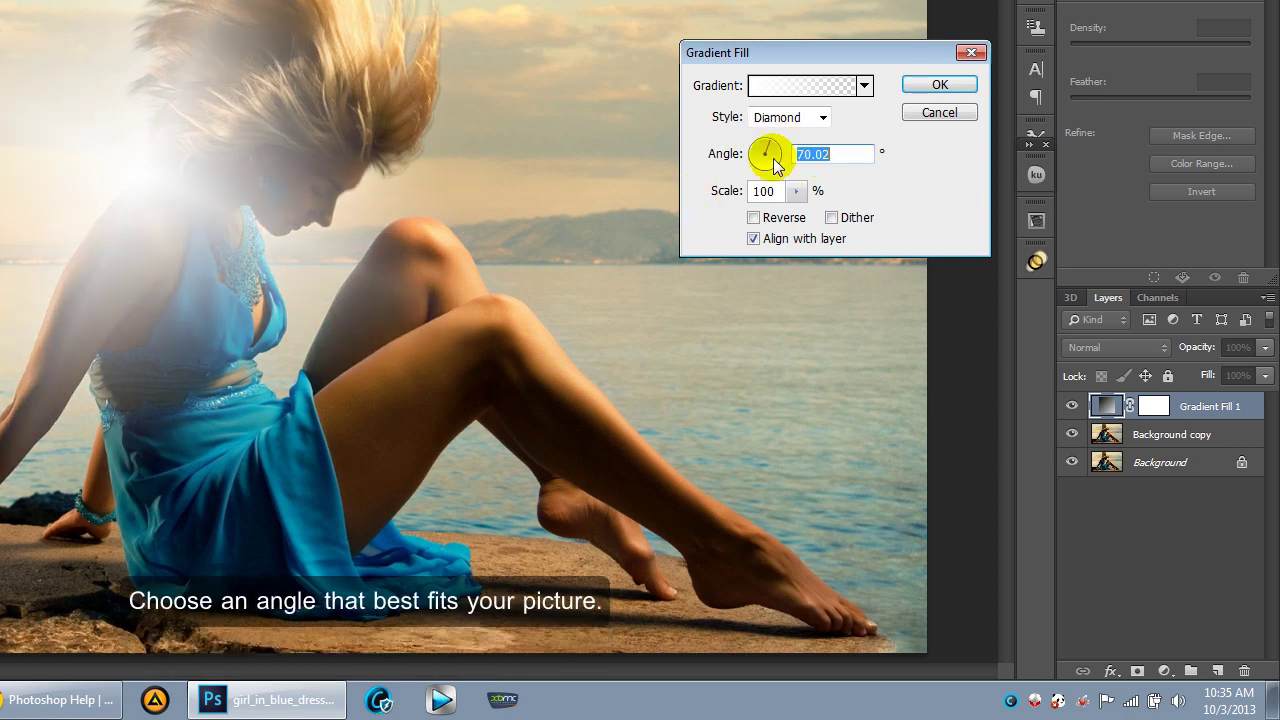
{"action": "left_click", "coordinate": [773, 158]}
{"action": "left_click", "coordinate": [765, 167]}
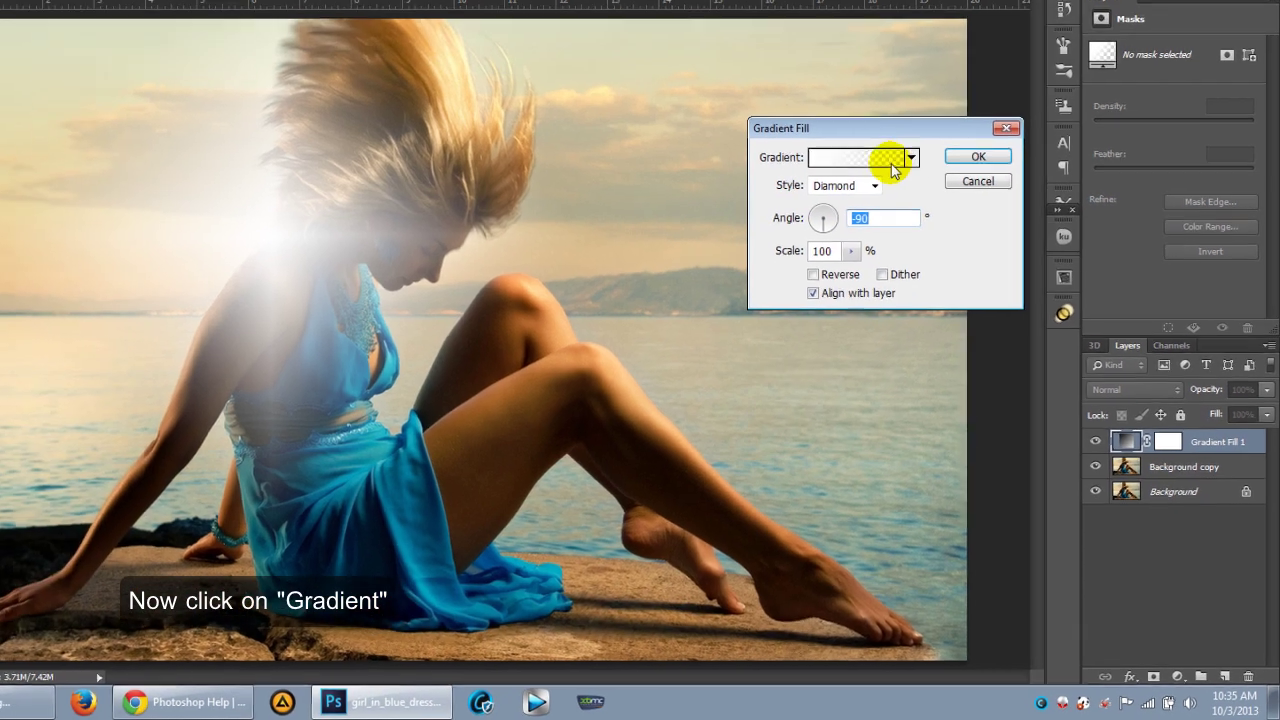
- In the Gradient Editor, keep the left colour stop white at 100% opacity
{"action": "left_click", "coordinate": [805, 85]}
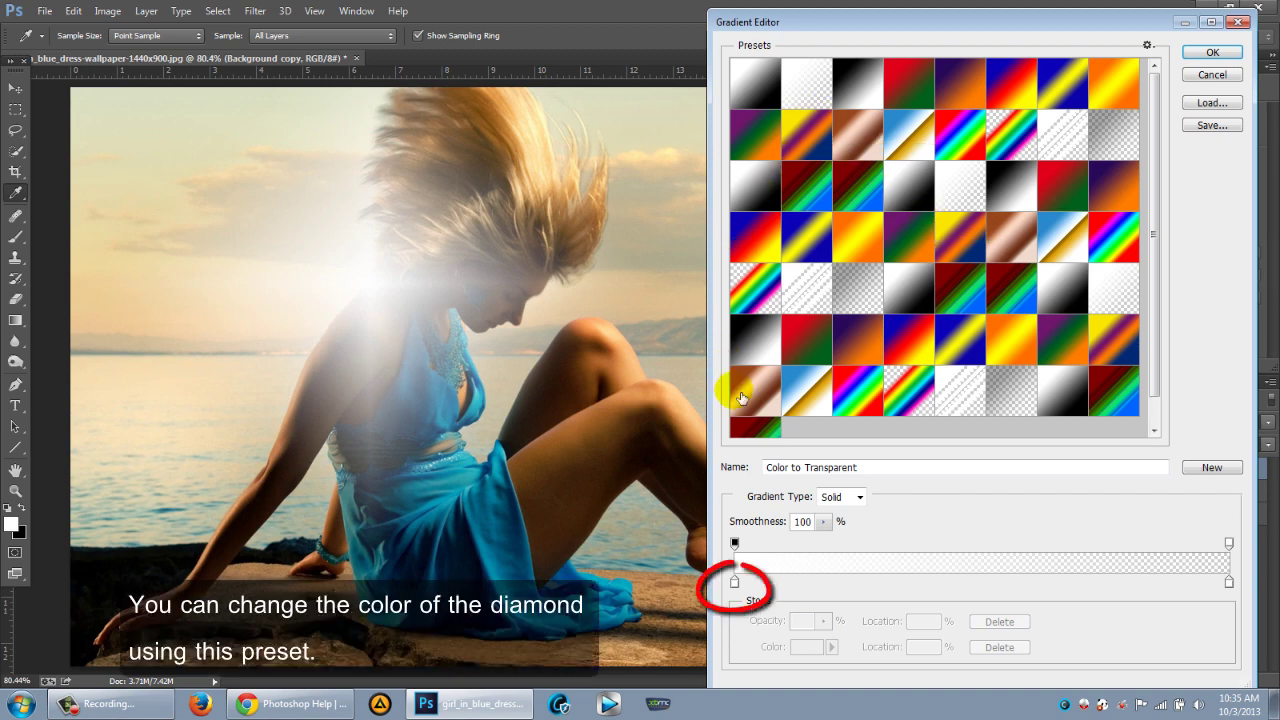
{"action": "left_click", "coordinate": [735, 583]}
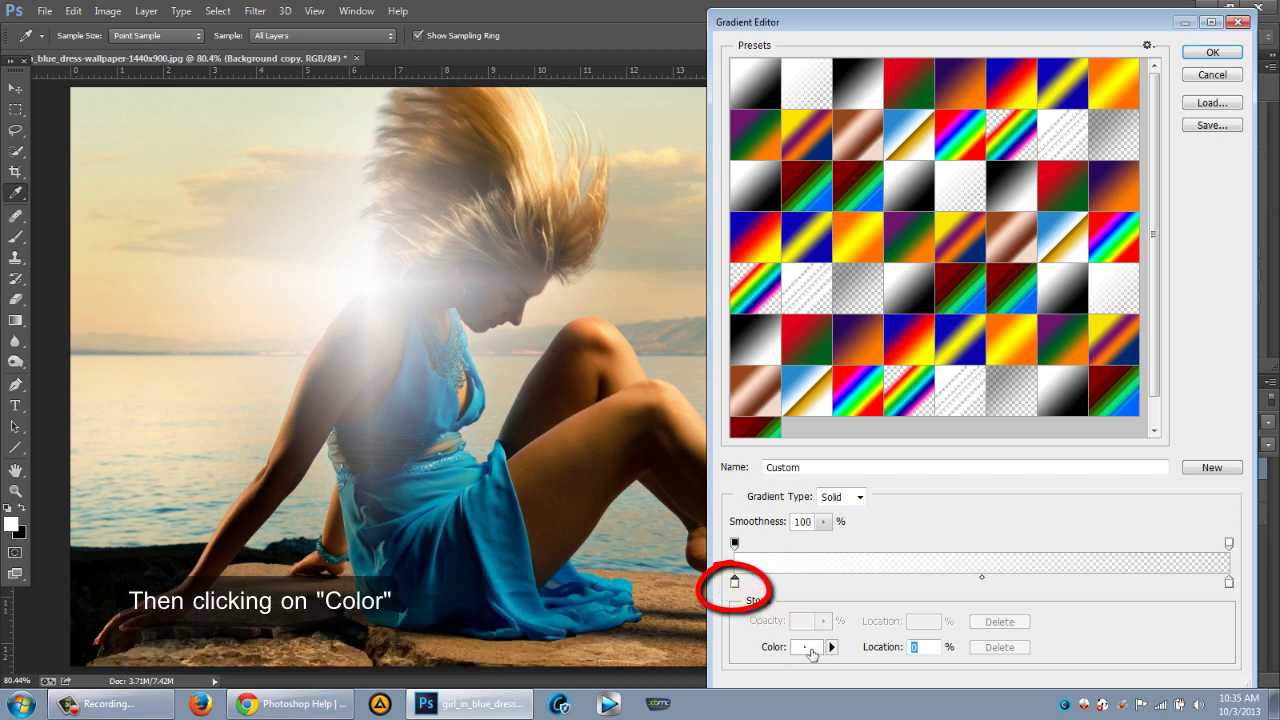
{"action": "left_click", "coordinate": [807, 647]}
{"action": "mouse_move", "coordinate": [893, 293]}
{"action": "left_mouse_down"}
{"action": "mouse_move", "coordinate": [994, 278]}
{"action": "mouse_move", "coordinate": [1040, 244]}
{"action": "mouse_move", "coordinate": [835, 246]}
{"action": "left_mouse_up"}
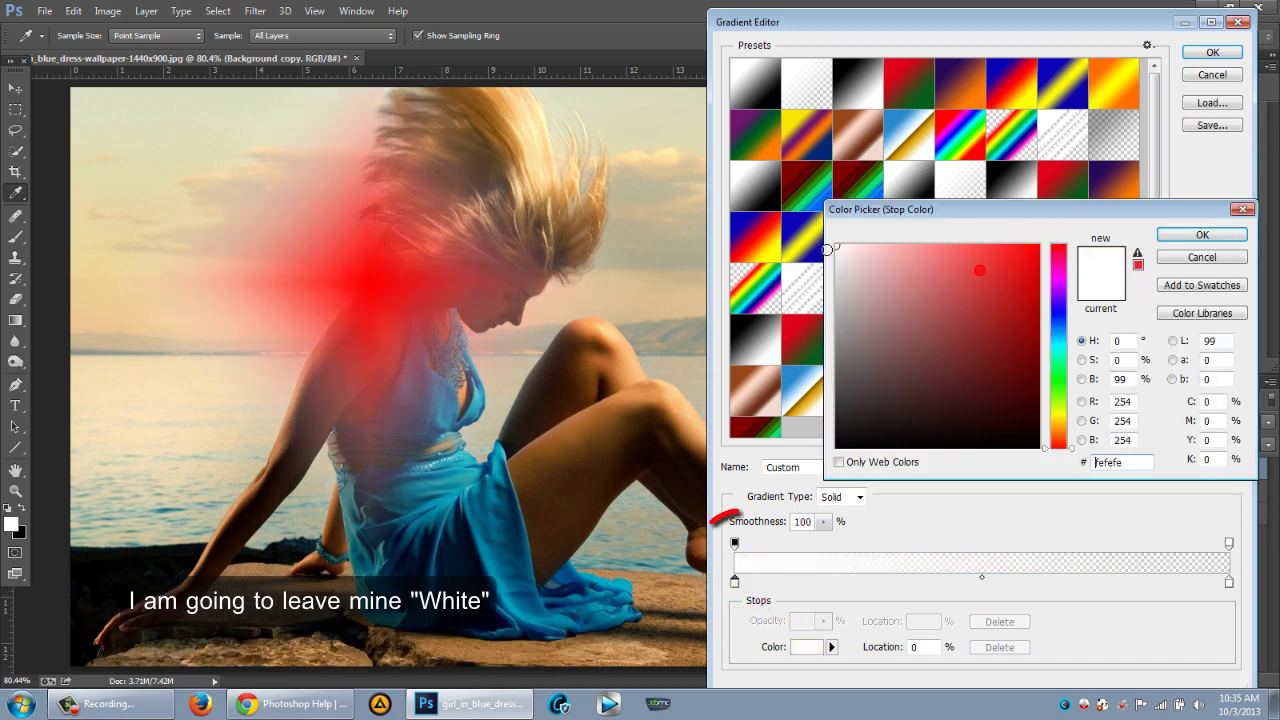
{"action": "left_click", "coordinate": [1190, 238]}
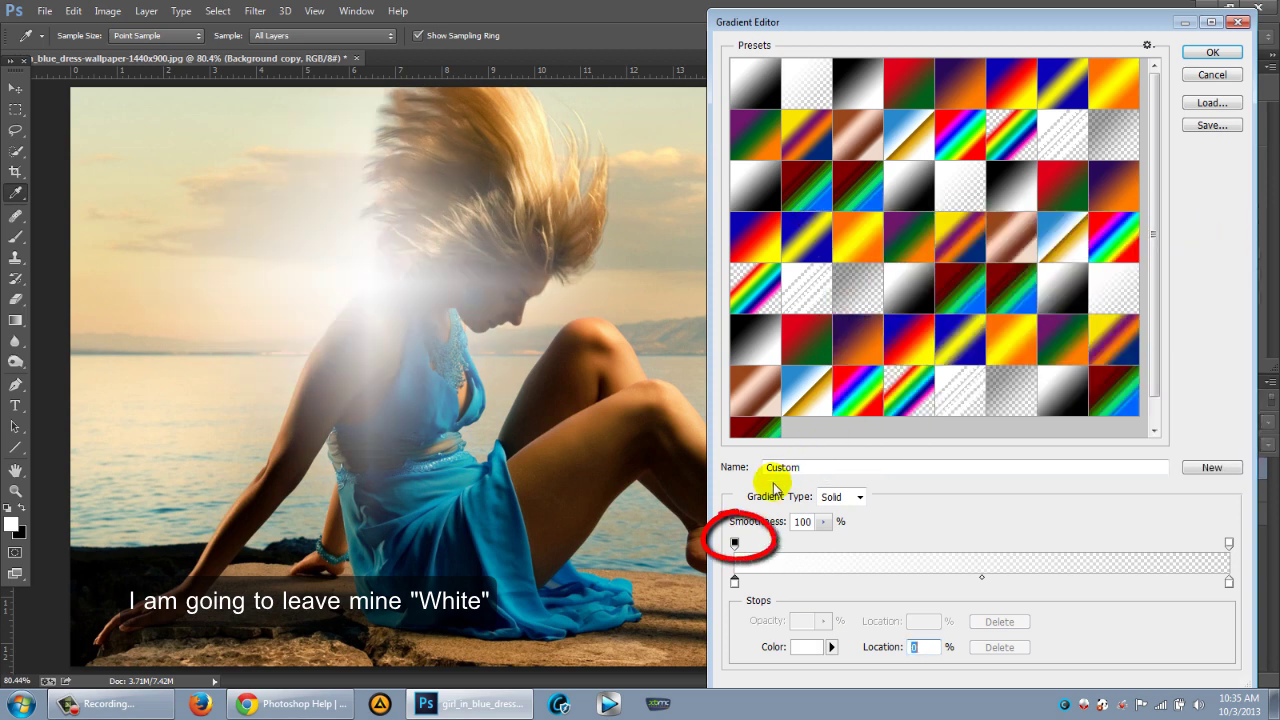
{"action": "left_click", "coordinate": [735, 544]}
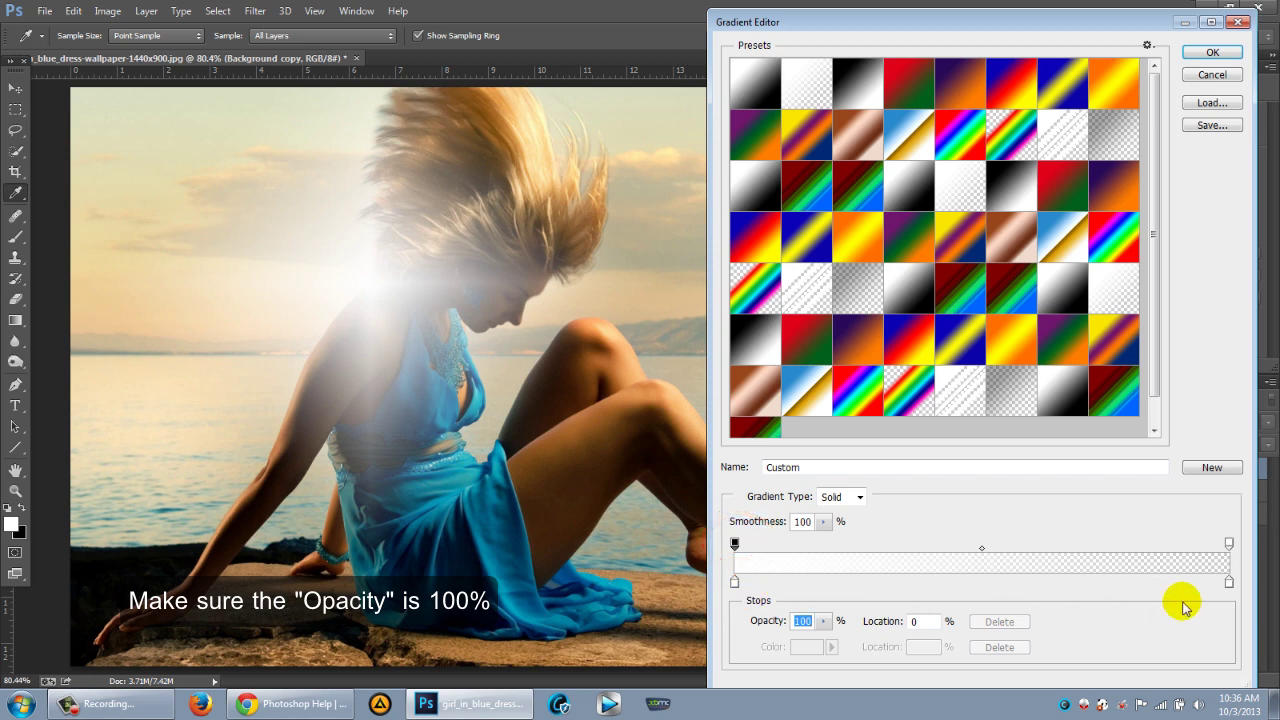
- Make the right stop a deep saturated blue at 0% opacity and confirm the gradient
{"action": "left_click", "coordinate": [1229, 582]}
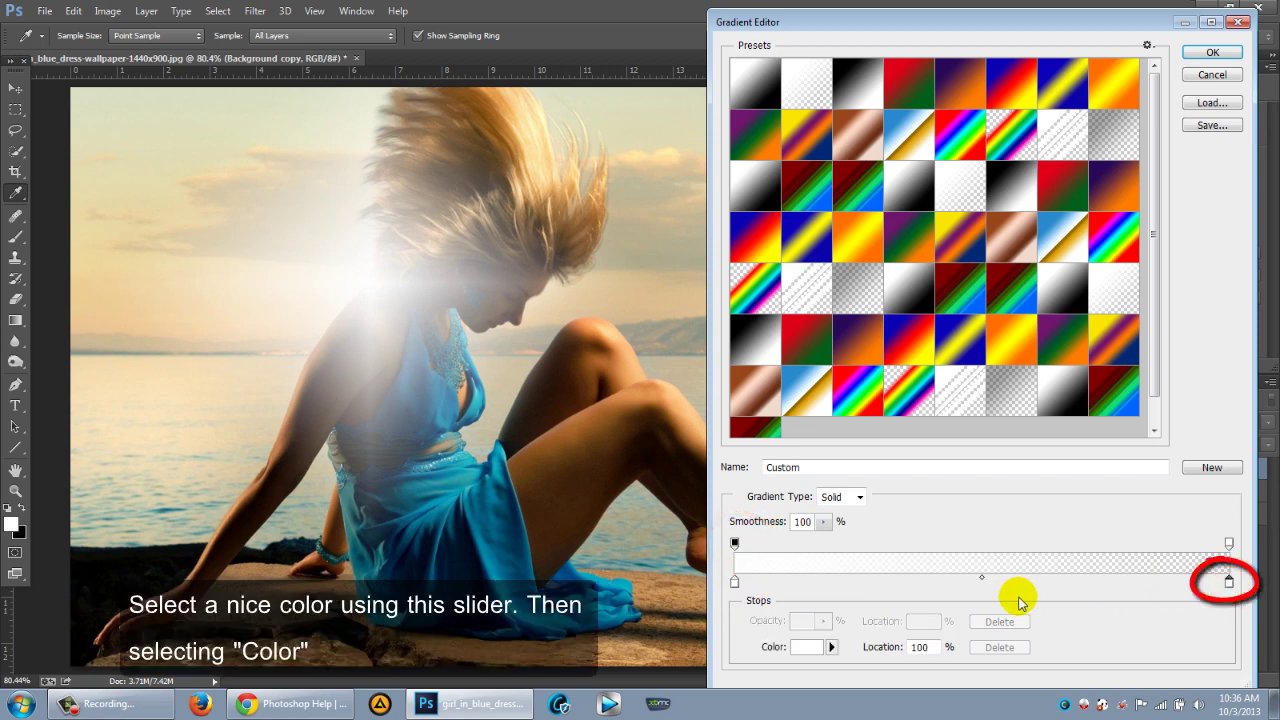
{"action": "left_click", "coordinate": [820, 650]}
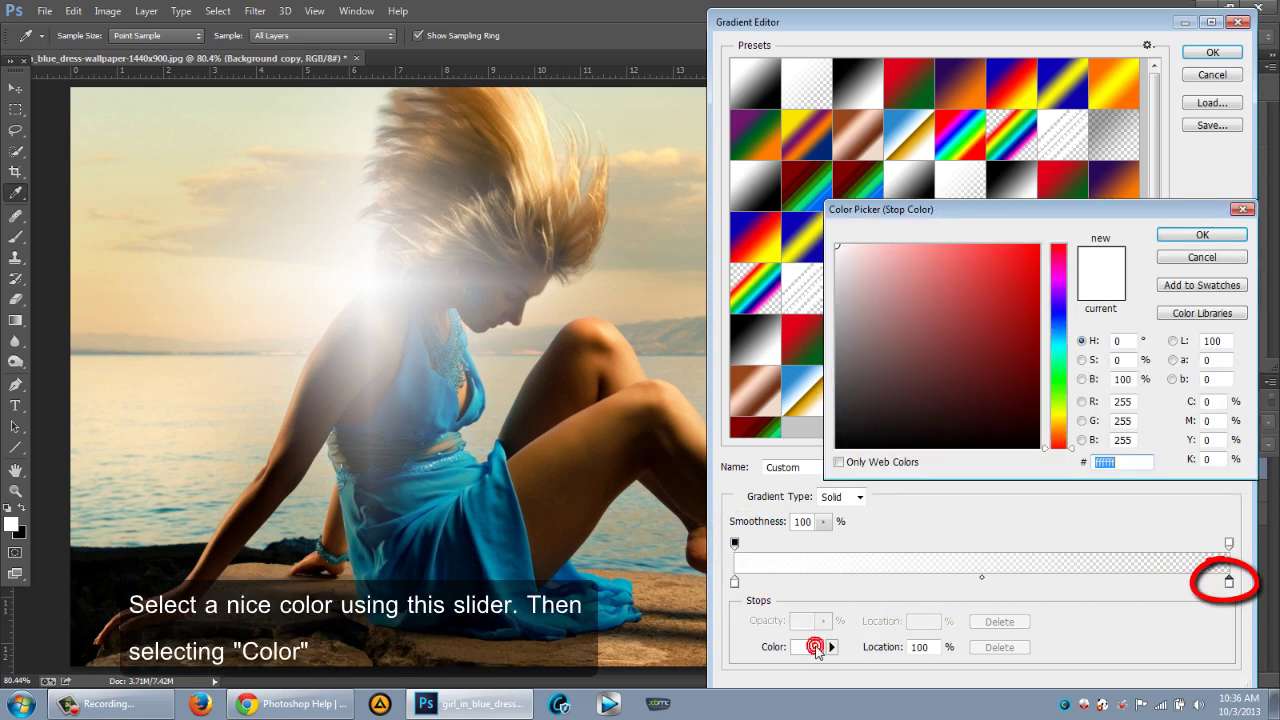
{"action": "left_click", "coordinate": [1058, 318]}
{"action": "left_click", "coordinate": [957, 250]}
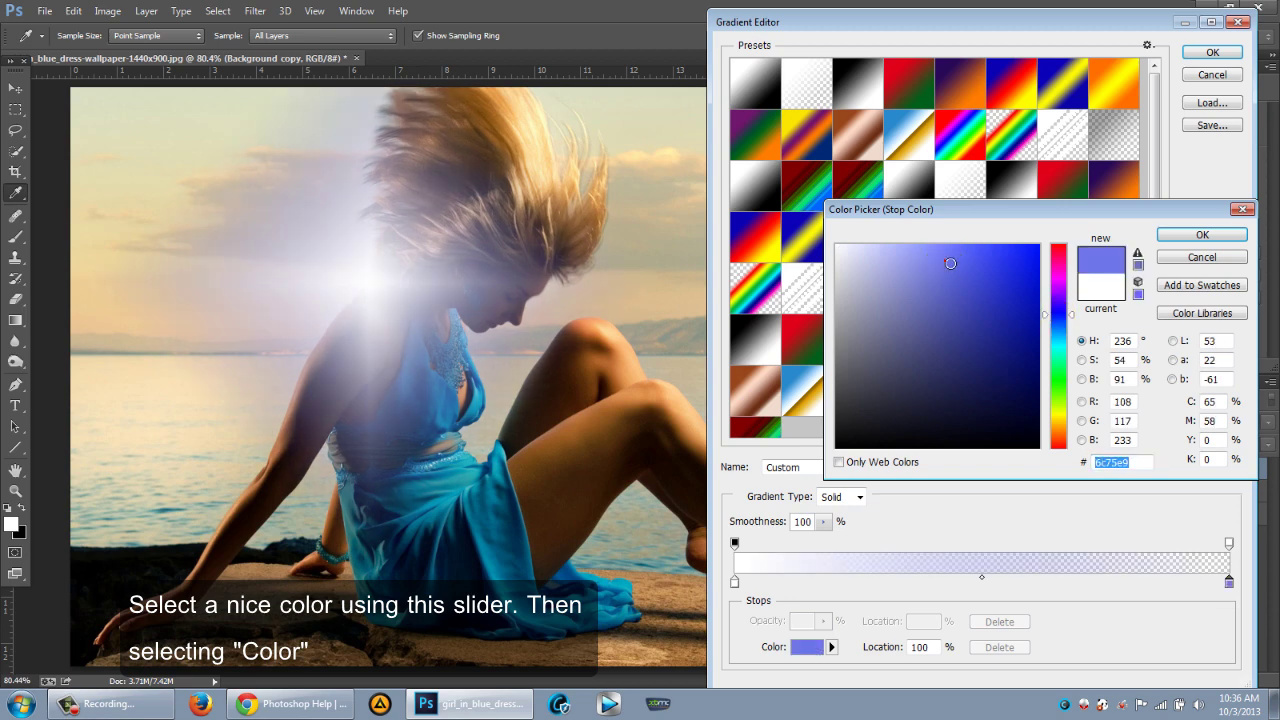
{"action": "left_click_drag", "start_coordinate": [967, 255], "coordinate": [1019, 252]}
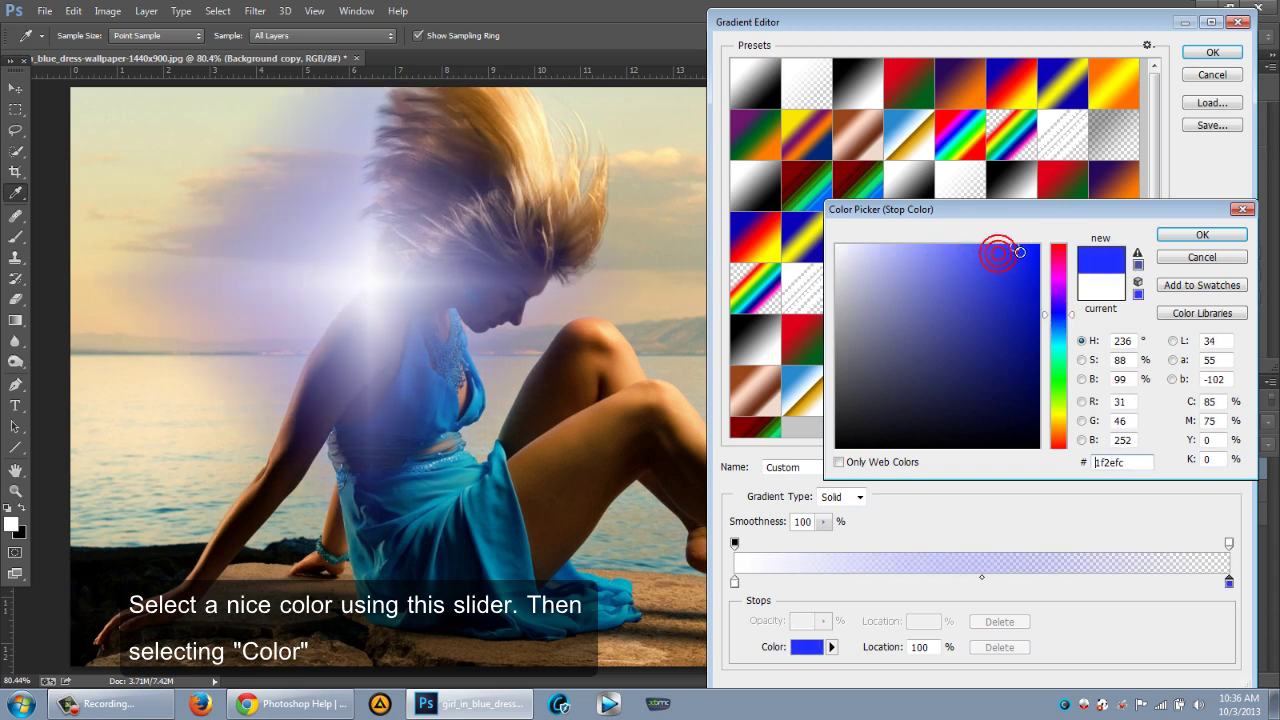
{"action": "left_click", "coordinate": [1187, 234]}
{"action": "left_click", "coordinate": [1230, 546]}
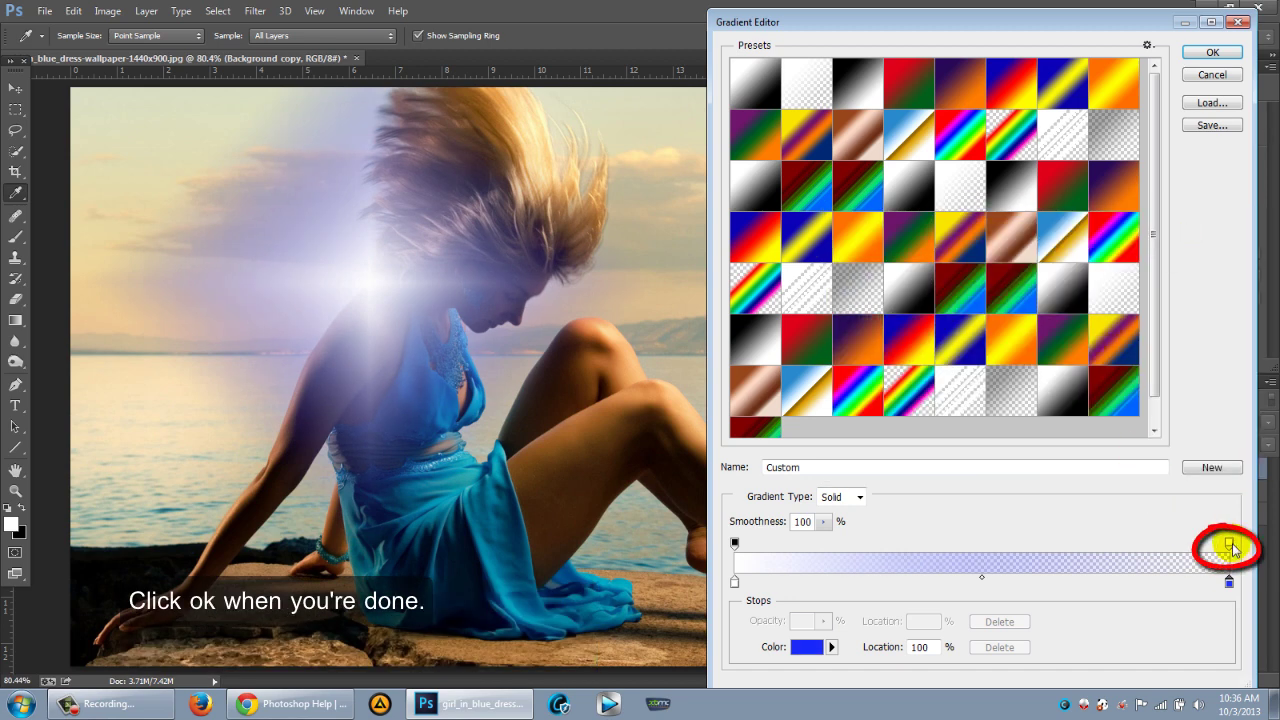
{"action": "left_click", "coordinate": [1230, 546]}
{"action": "double_click", "coordinate": [800, 621]}
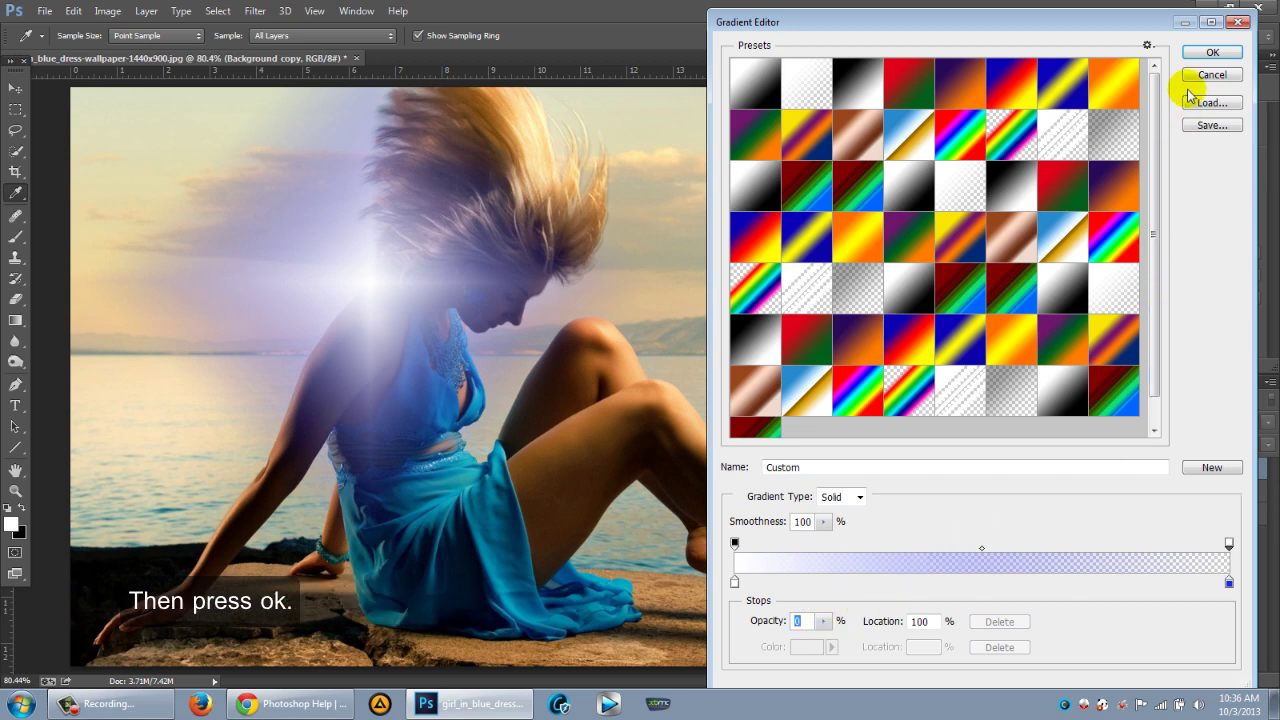
{"action": "left_click", "coordinate": [1209, 54]}
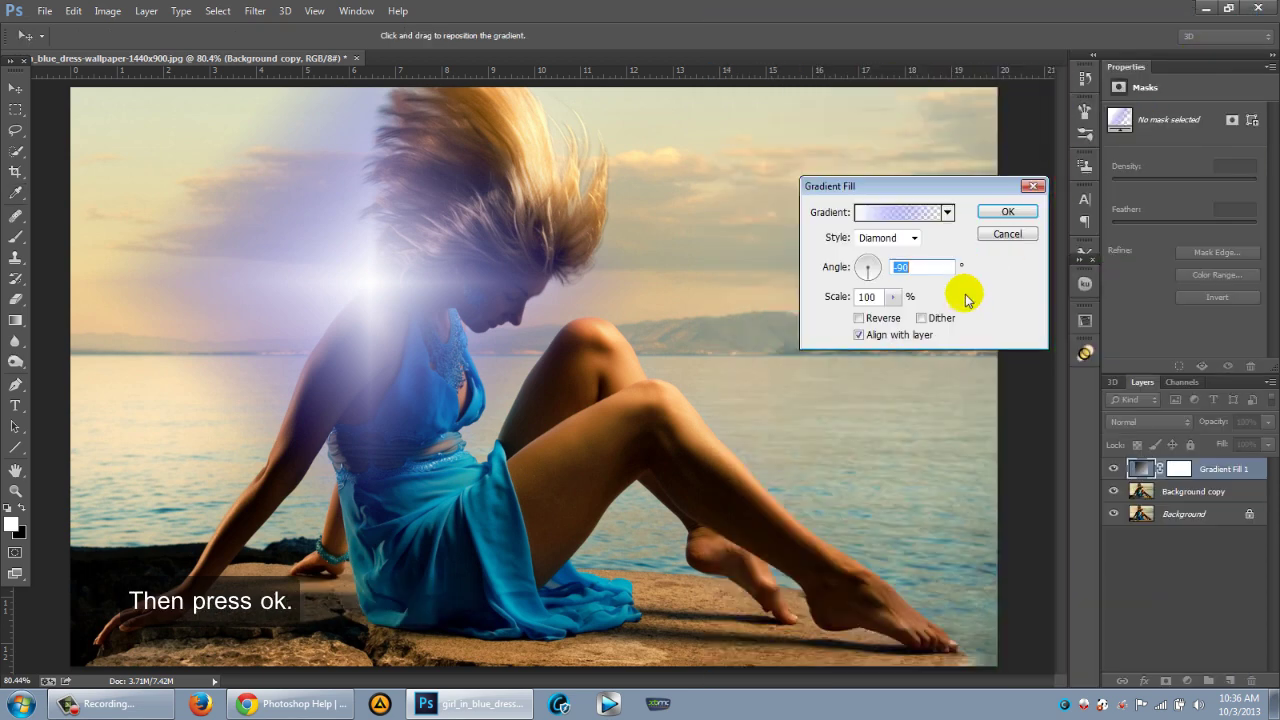
- Confirm Gradient Fill 1 at 100% scale and switch its blend mode to Screen
{"action": "left_click", "coordinate": [886, 298]}
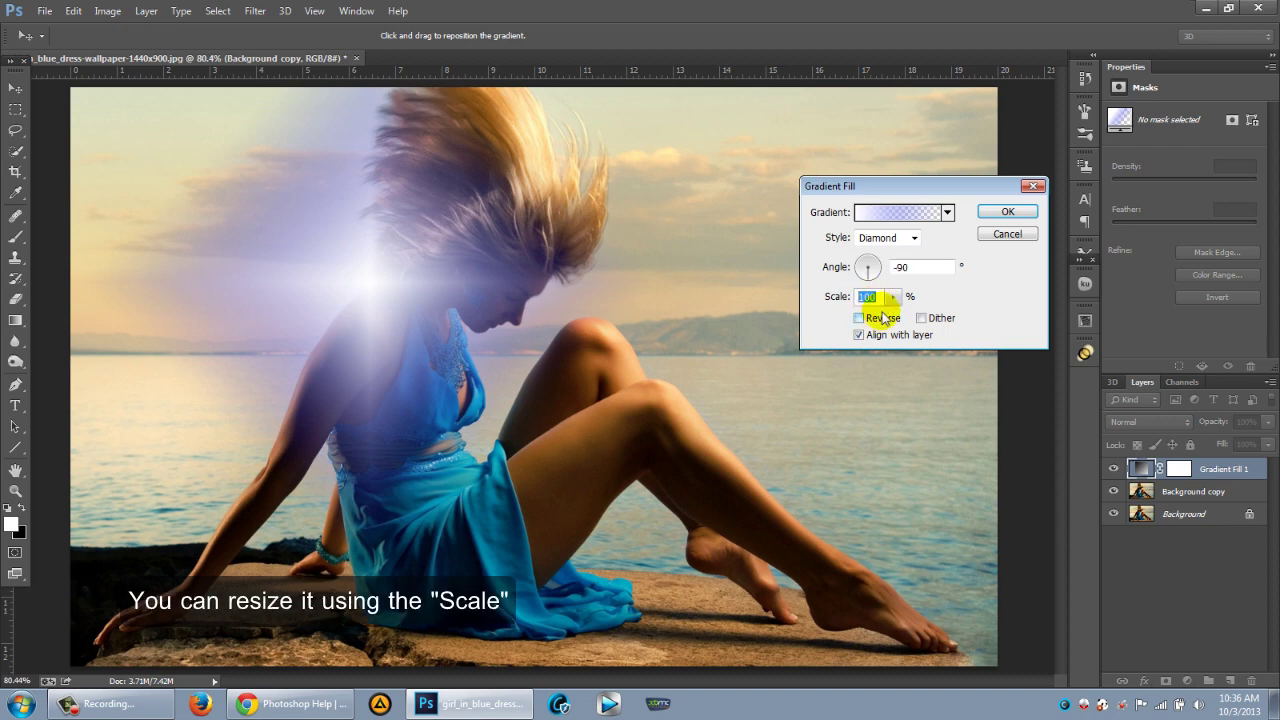
{"action": "type", "text": "90"}
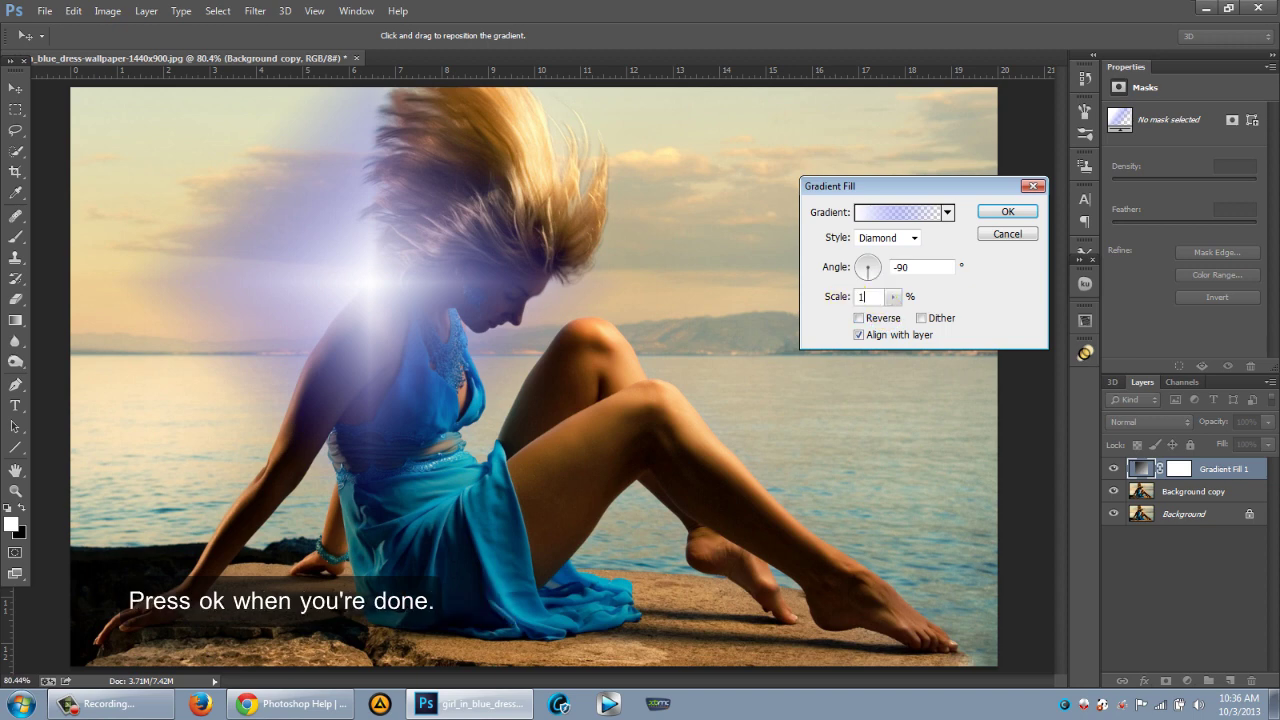
{"action": "type", "text": "100"}
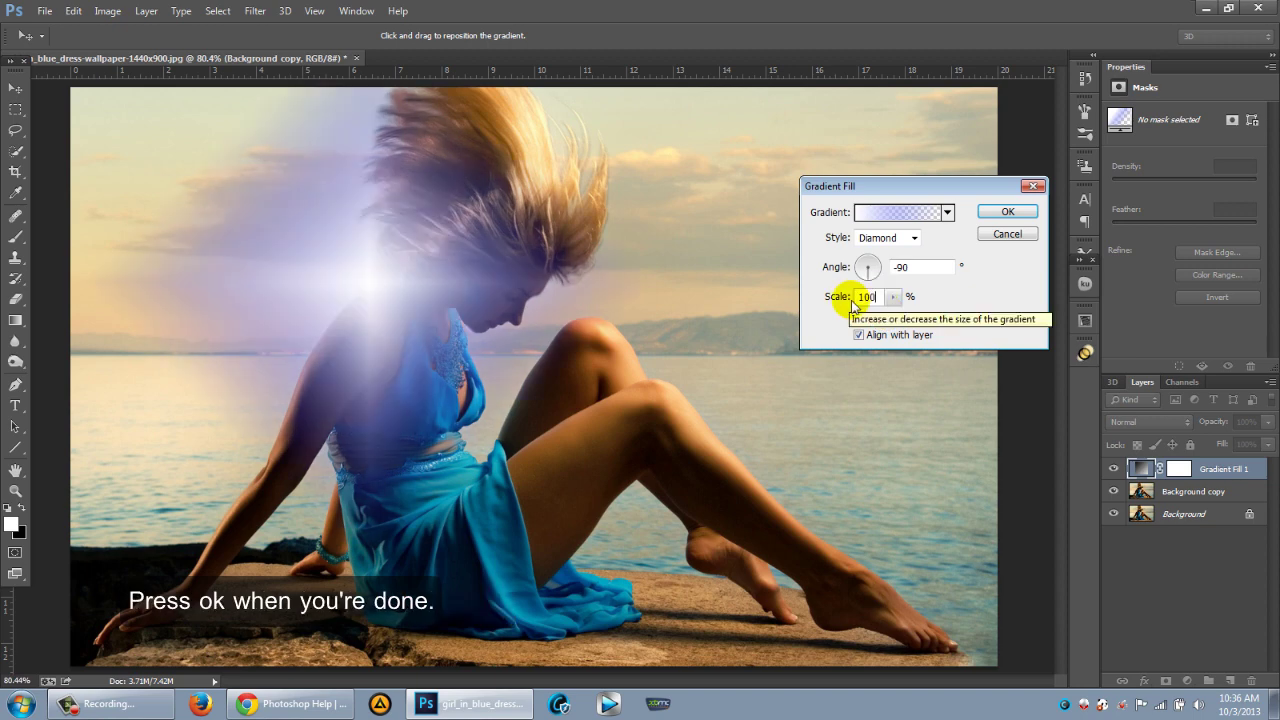
{"action": "left_click", "coordinate": [852, 300]}
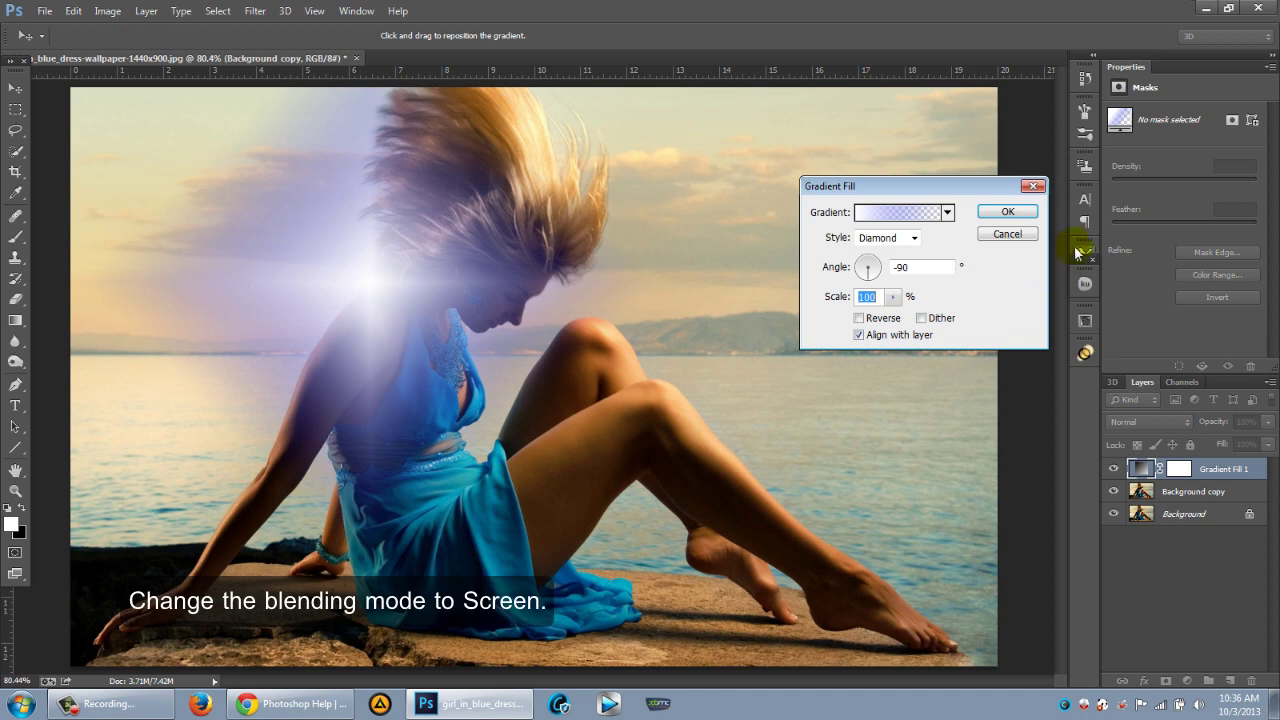
{"action": "left_click", "coordinate": [1020, 211]}
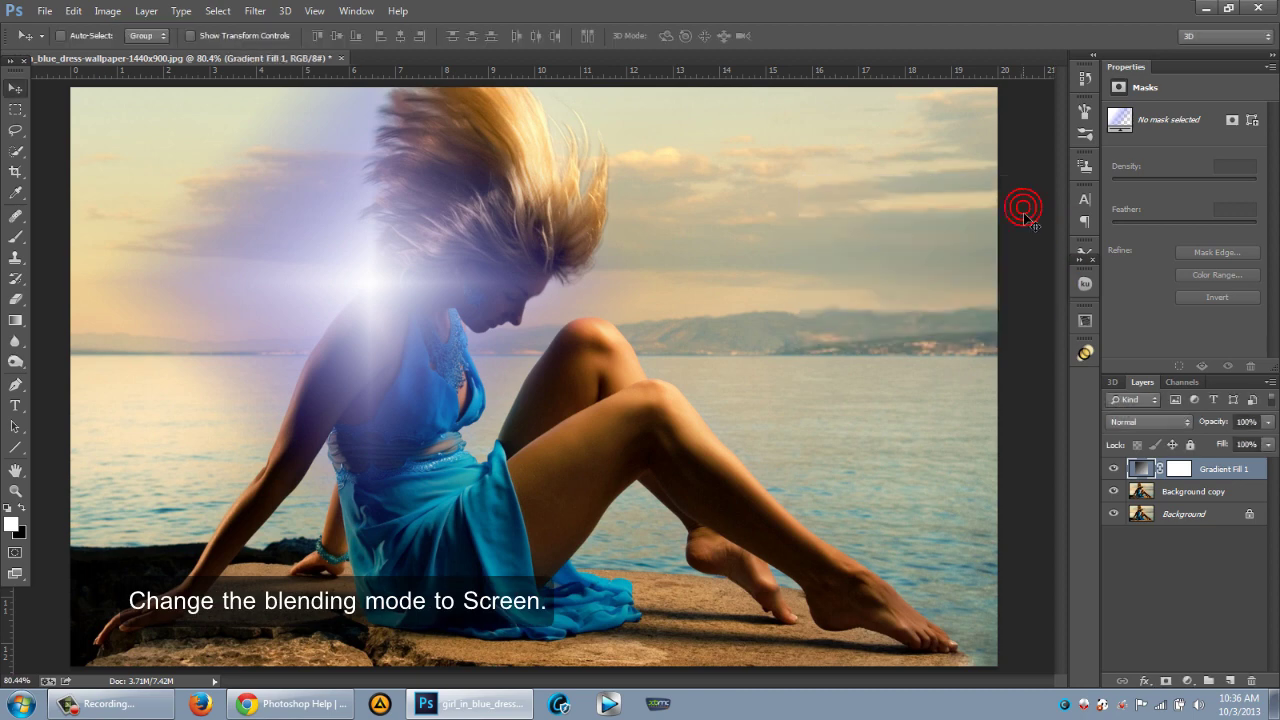
{"action": "left_click", "coordinate": [1128, 421]}
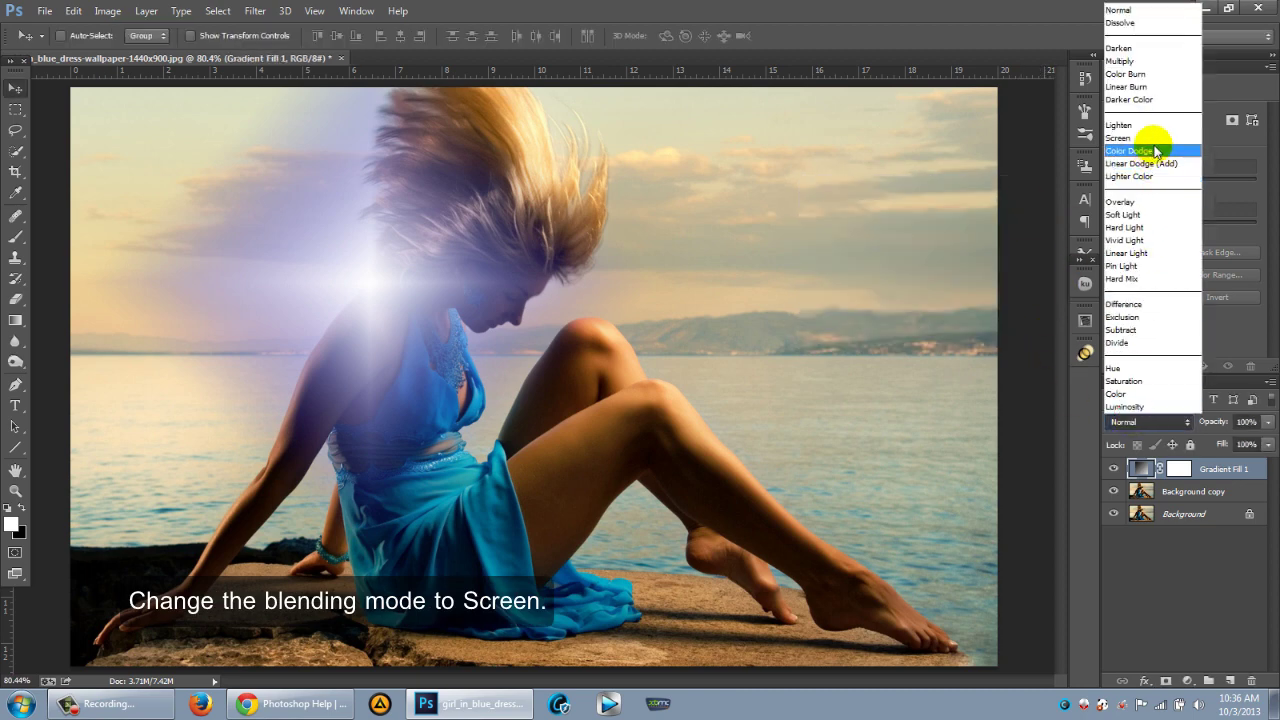
{"action": "left_click", "coordinate": [1155, 138]}
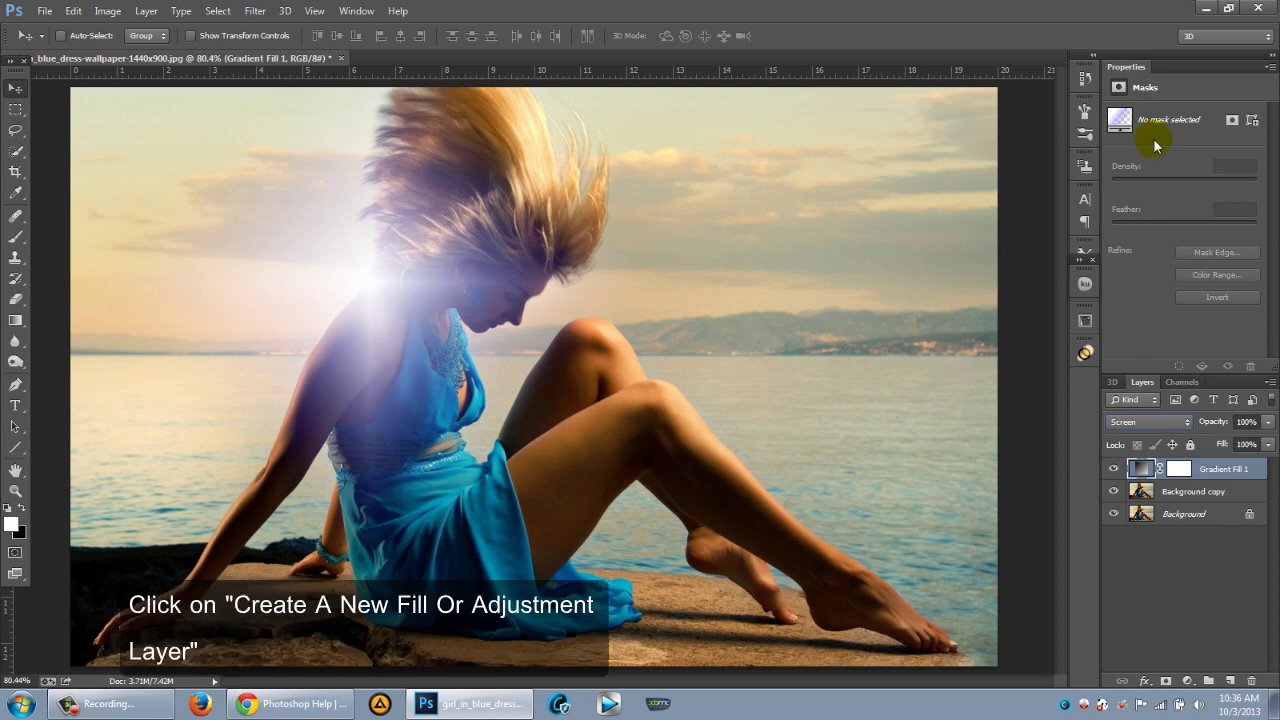
- Add a second Diamond-style gradient fill and place its glow on her knee
{"action": "left_click", "coordinate": [1190, 682]}
{"action": "left_click", "coordinate": [1078, 348]}
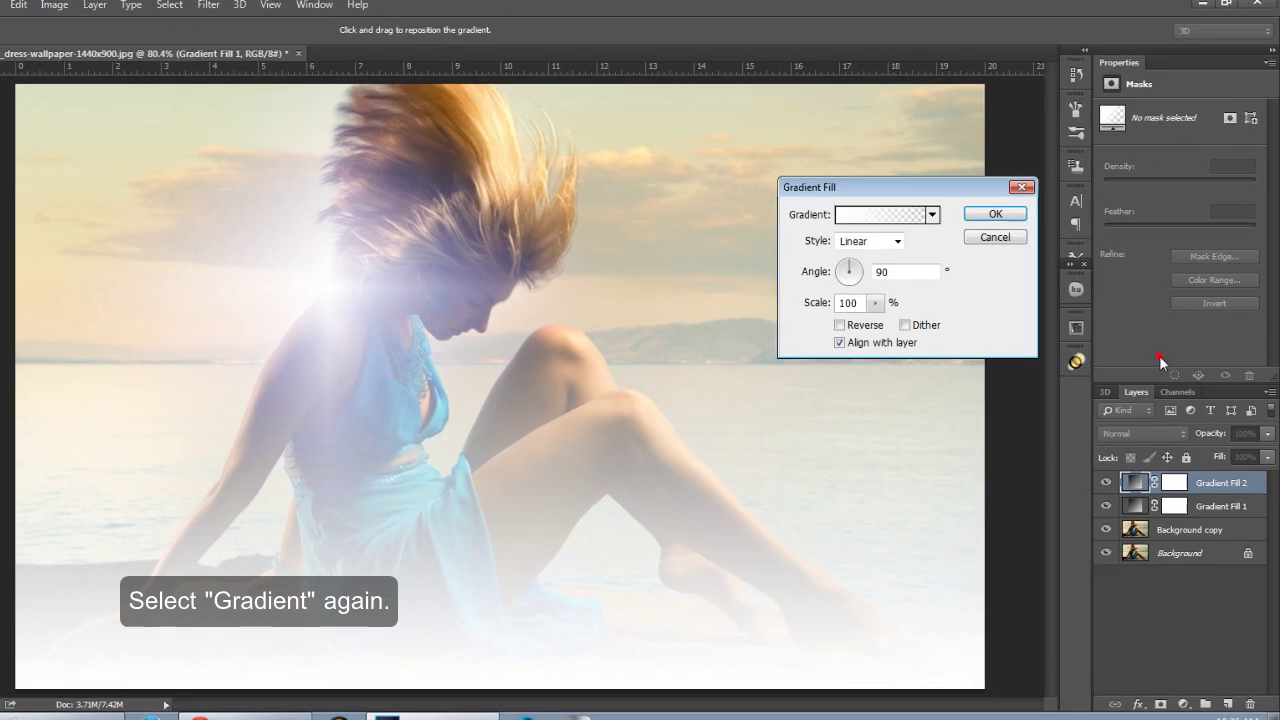
{"action": "left_click", "coordinate": [898, 241]}
{"action": "left_click", "coordinate": [880, 312]}
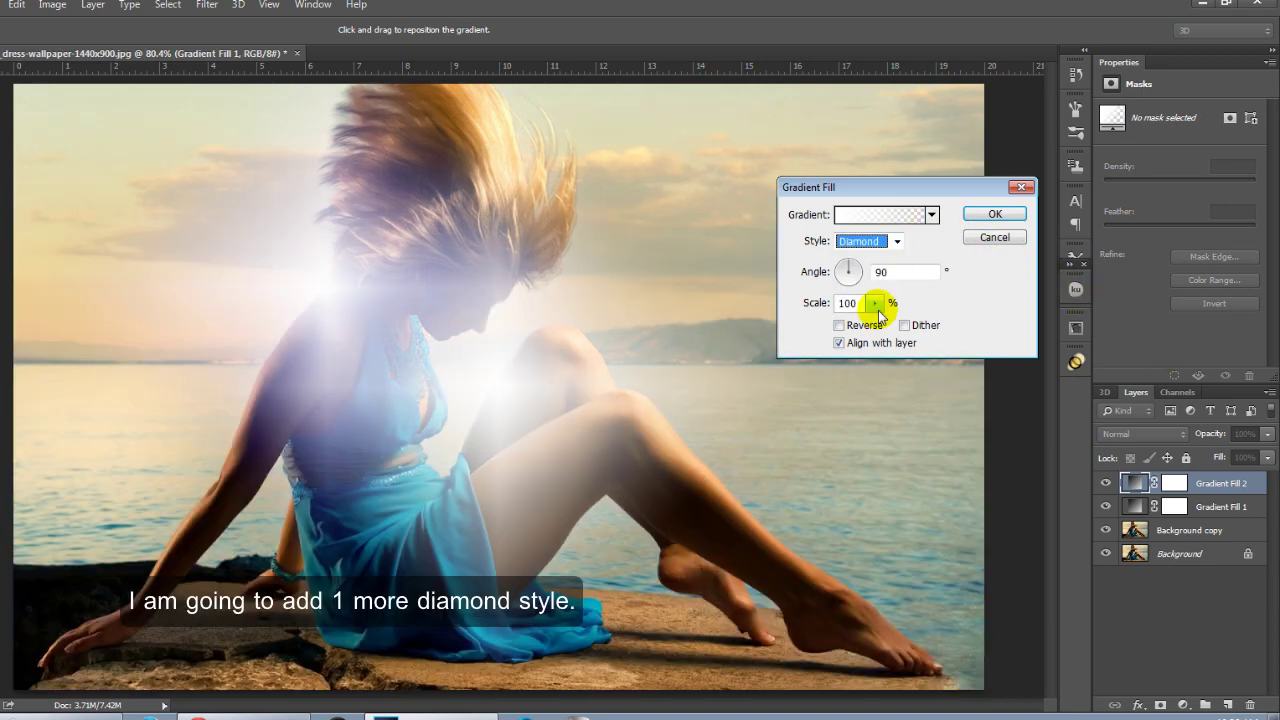
{"action": "mouse_move", "coordinate": [491, 380]}
{"action": "left_mouse_down"}
{"action": "mouse_move", "coordinate": [562, 370]}
{"action": "mouse_move", "coordinate": [546, 331]}
{"action": "left_mouse_up"}
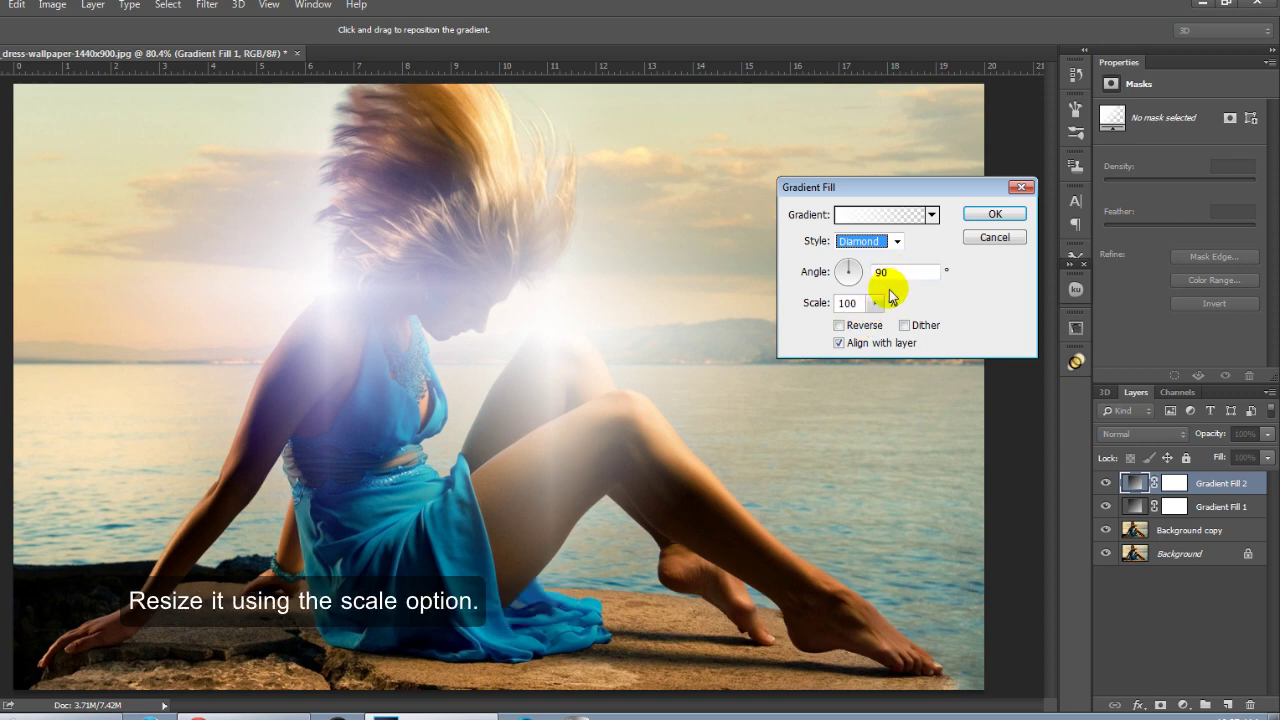
- Set the second glow's scale to 40% and angle to -102.09°, then apply it
{"action": "double_click", "coordinate": [847, 303]}
{"action": "type", "text": "7"}
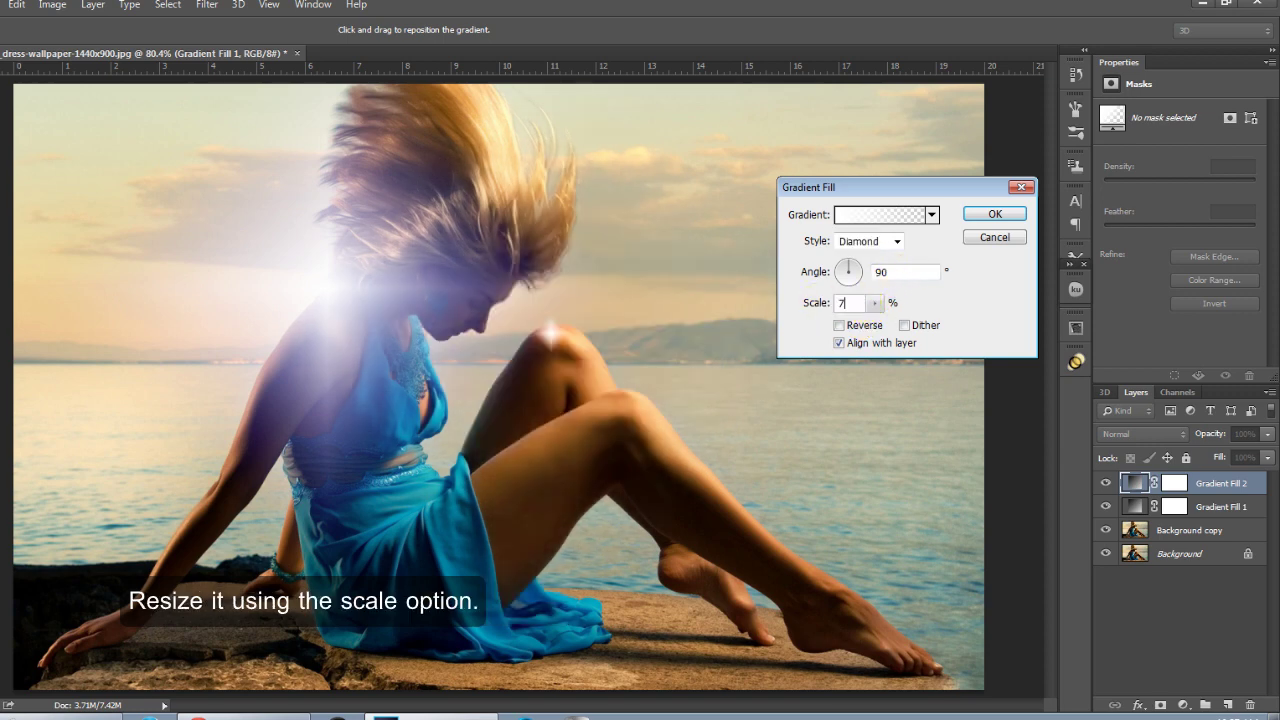
{"action": "type", "text": "0"}
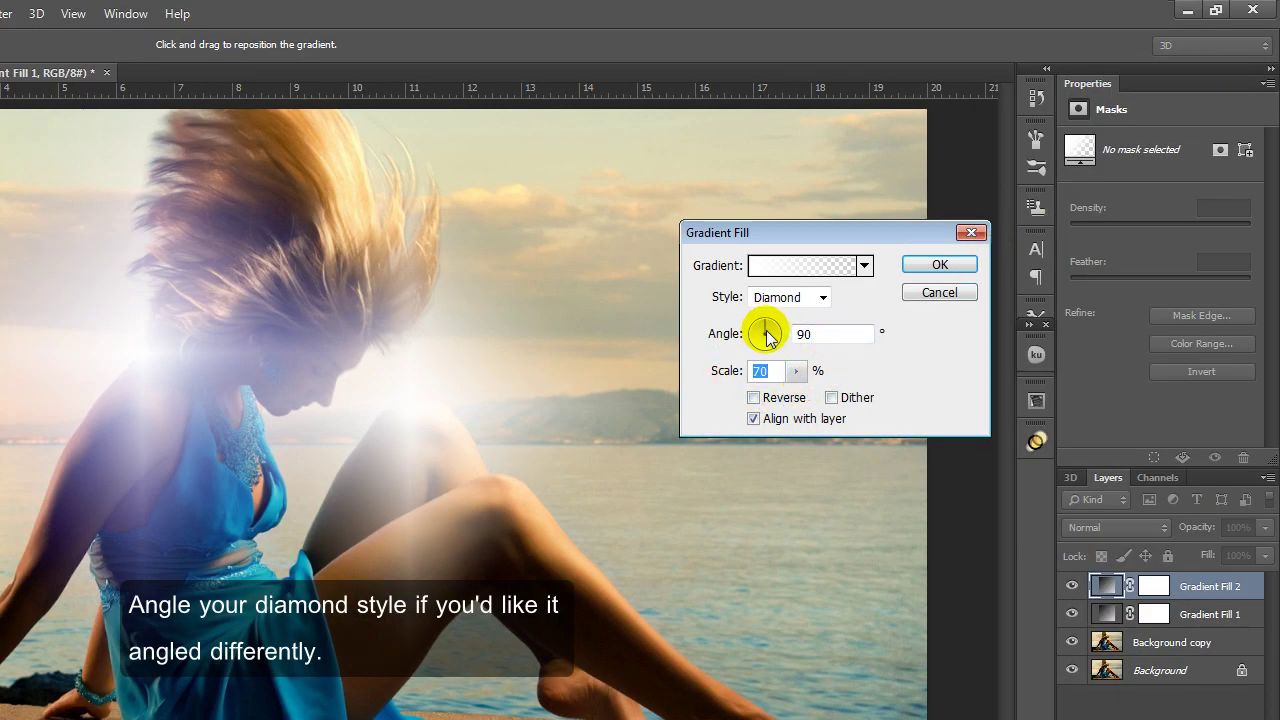
{"action": "left_click", "coordinate": [766, 337]}
{"action": "mouse_move", "coordinate": [766, 335]}
{"action": "left_mouse_down"}
{"action": "mouse_move", "coordinate": [783, 355]}
{"action": "mouse_move", "coordinate": [766, 355]}
{"action": "left_mouse_up"}
{"action": "left_click", "coordinate": [772, 353]}
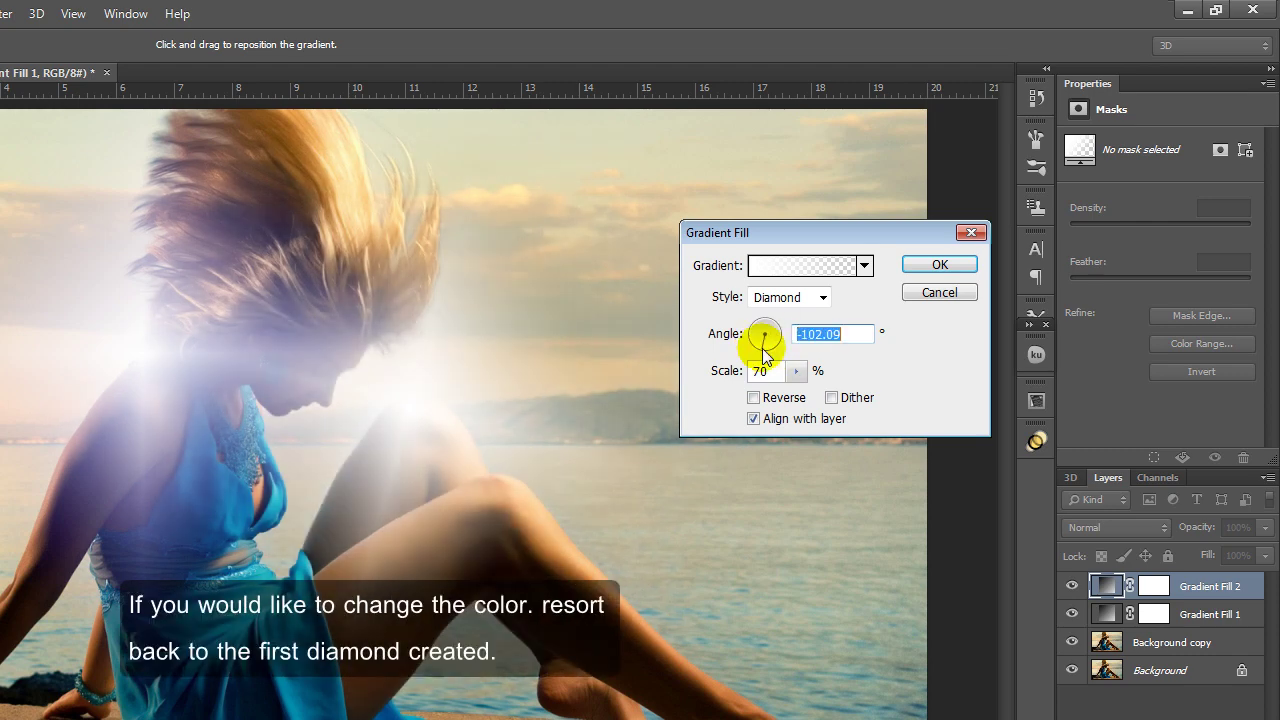
{"action": "double_click", "coordinate": [760, 372]}
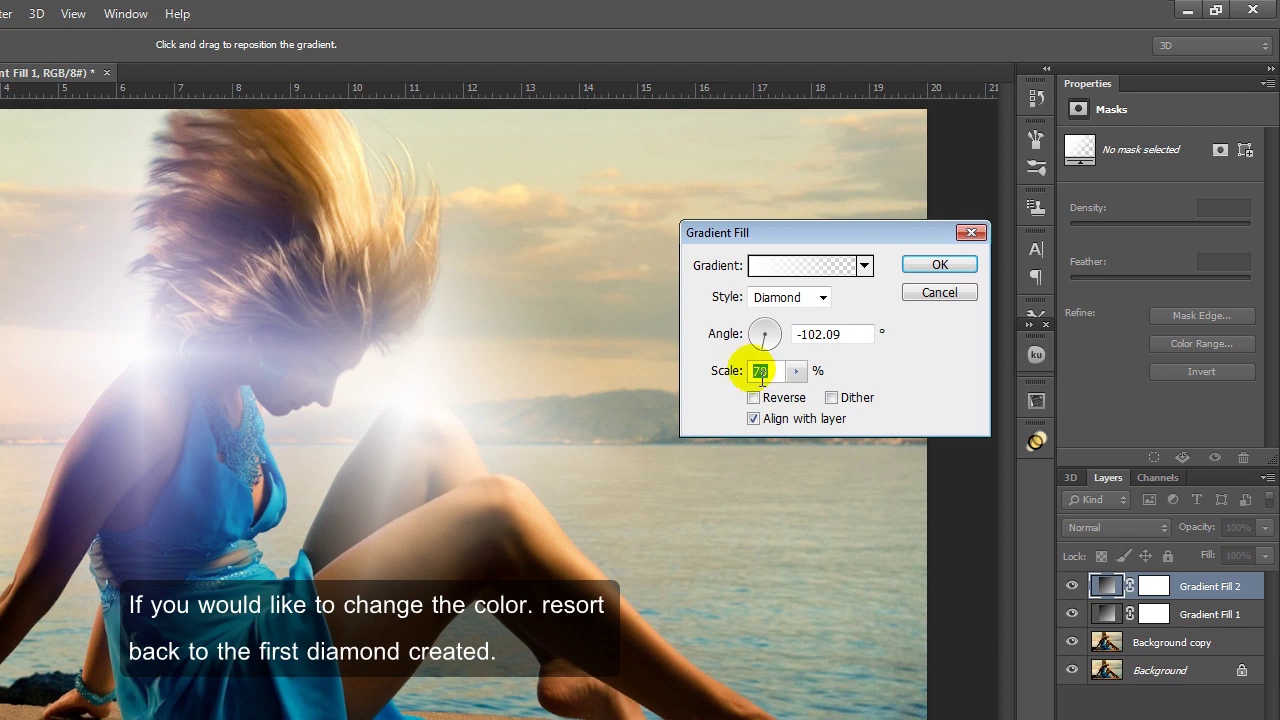
{"action": "type", "text": "40"}
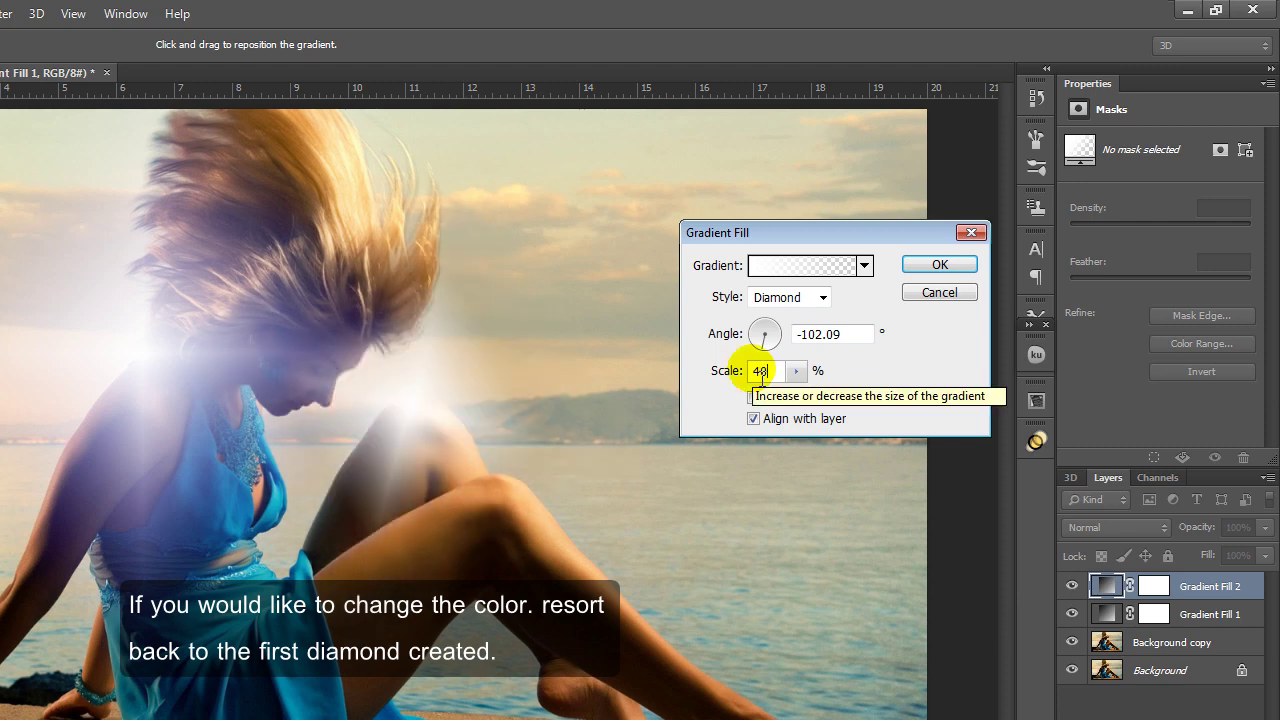
{"action": "left_click", "coordinate": [894, 385]}
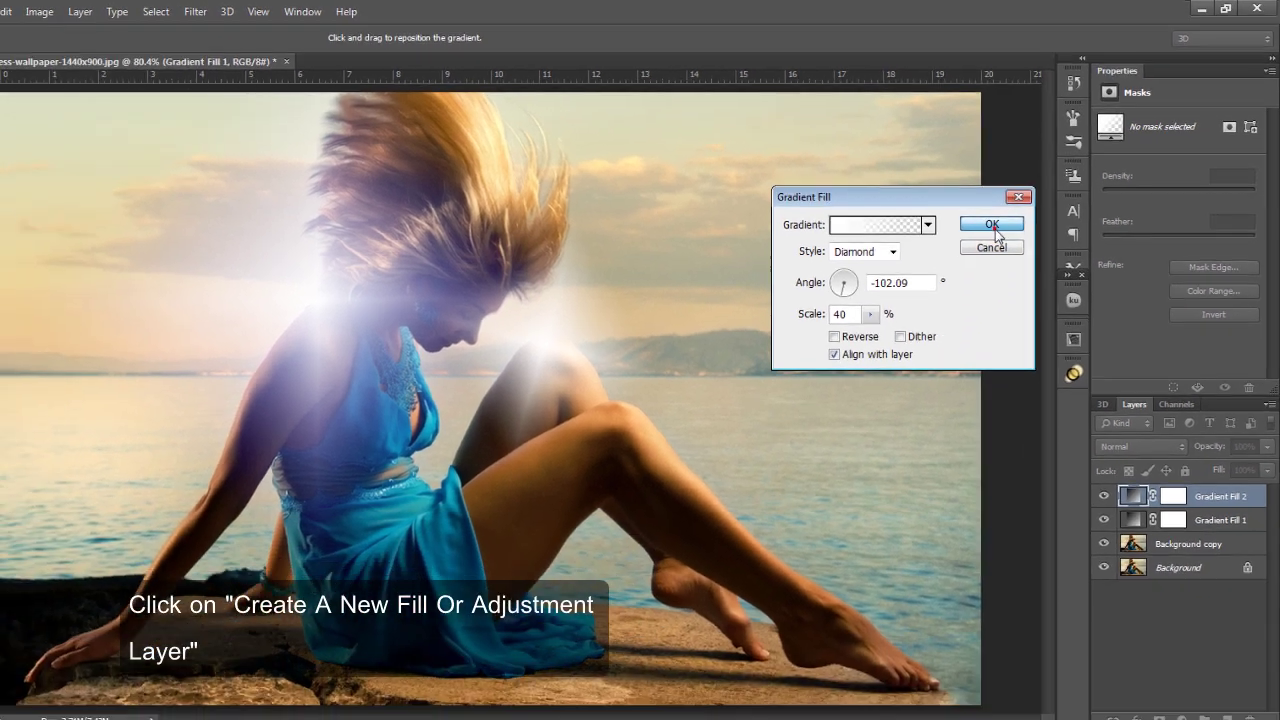
{"action": "left_click", "coordinate": [993, 226]}
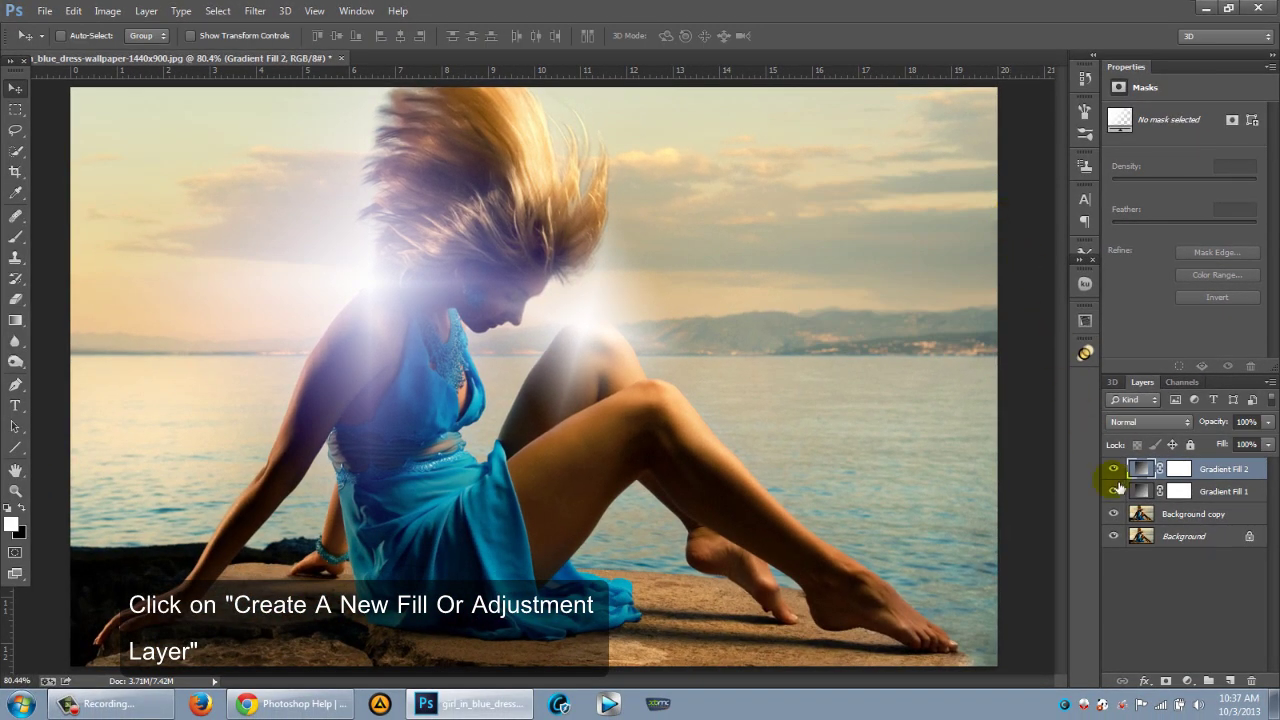
- Add a third gradient fill in Linear style at 50% scale
{"action": "left_click", "coordinate": [1188, 680]}
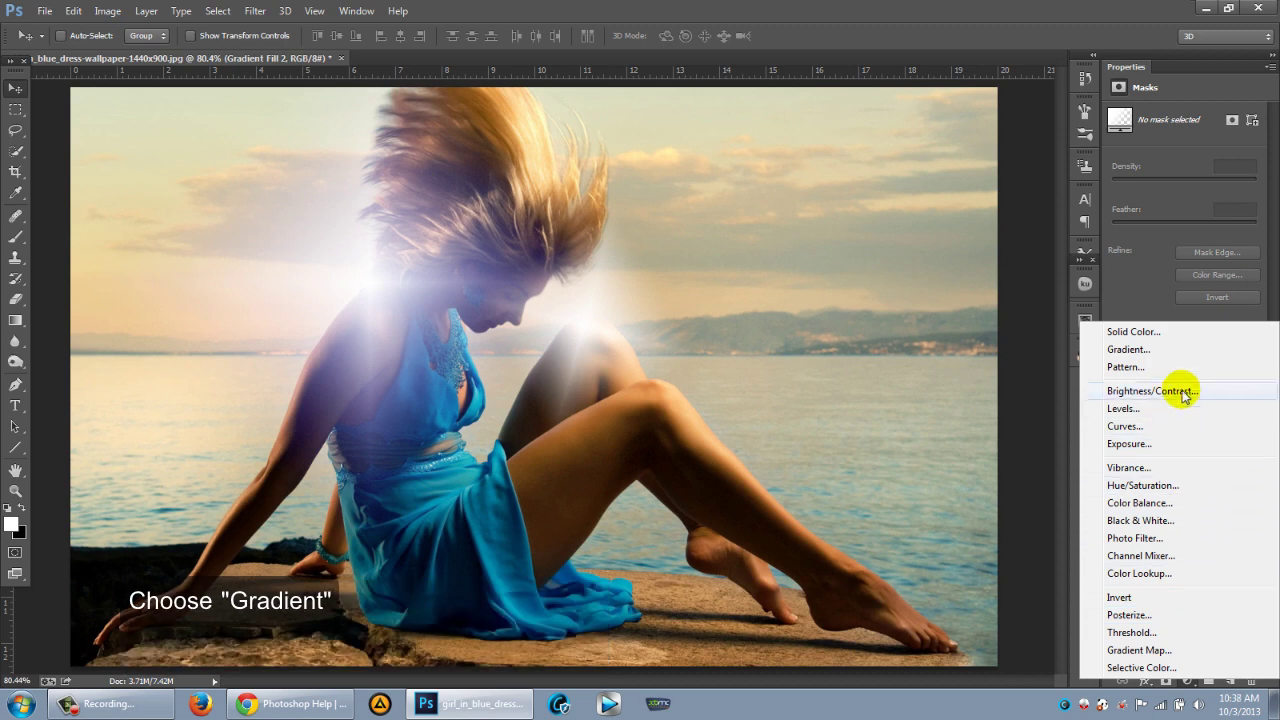
{"action": "left_click", "coordinate": [1179, 352]}
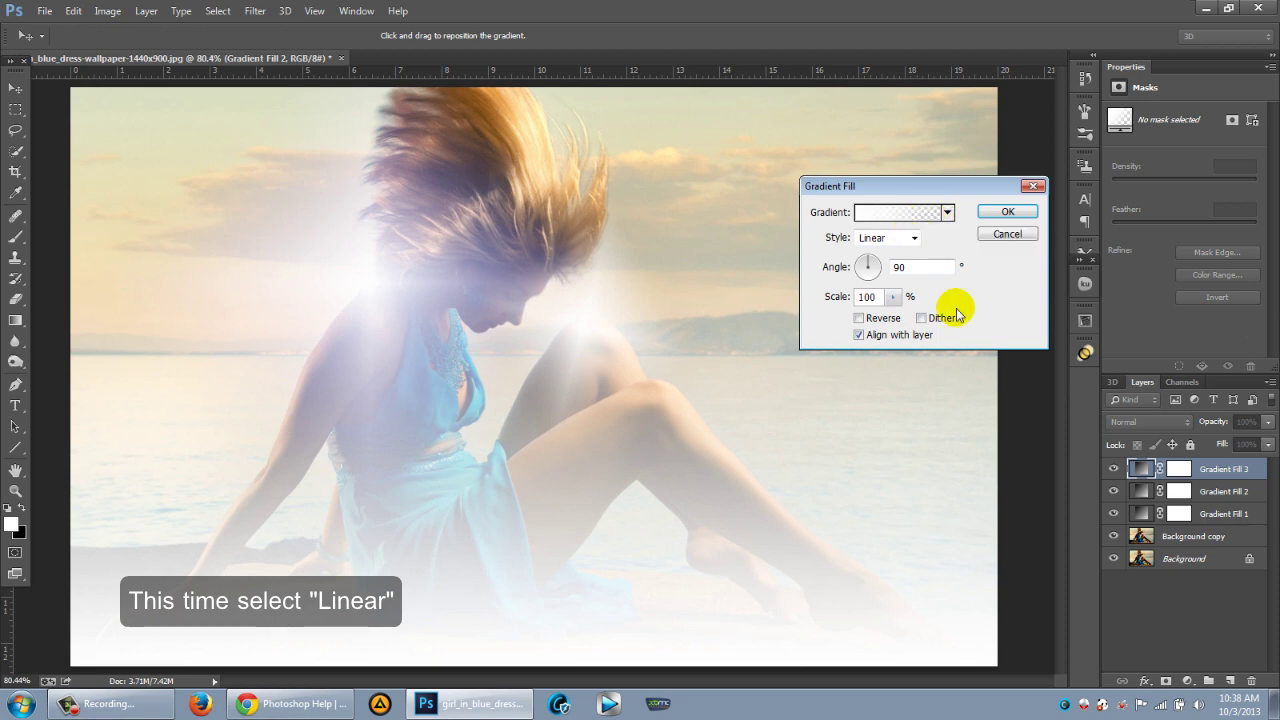
{"action": "left_click", "coordinate": [913, 238]}
{"action": "left_click", "coordinate": [875, 254]}
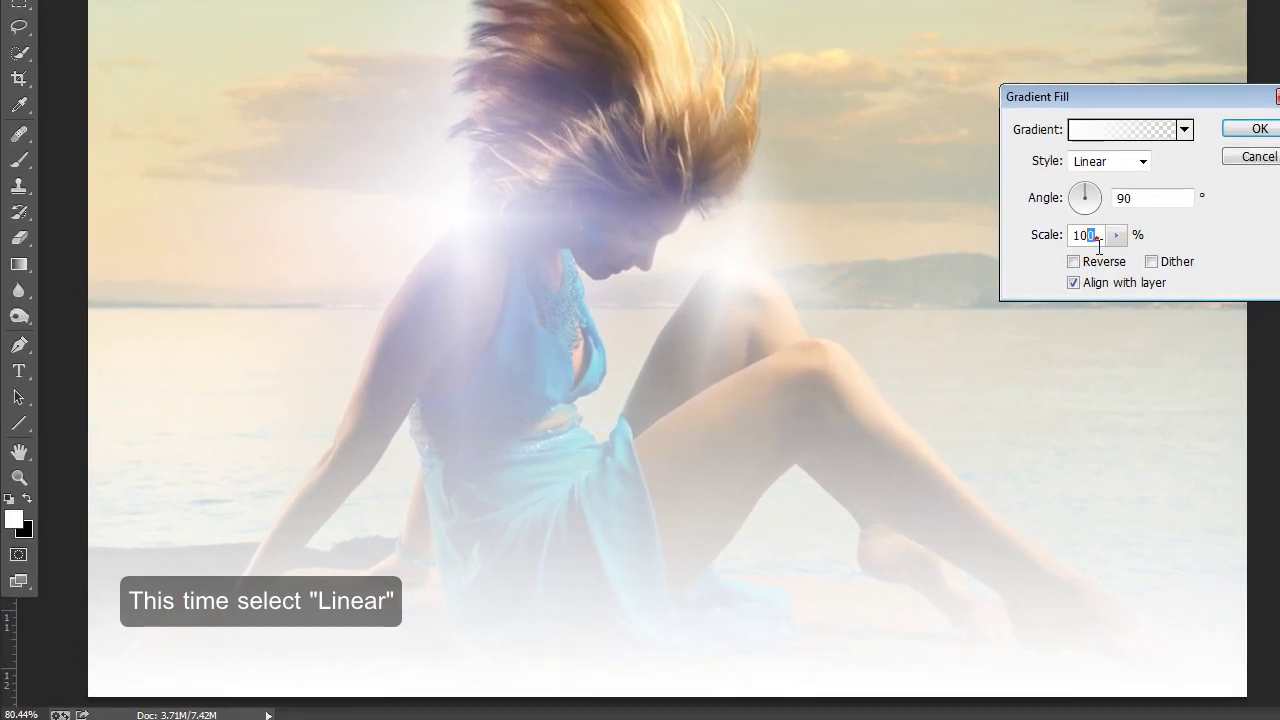
{"action": "double_click", "coordinate": [1085, 236]}
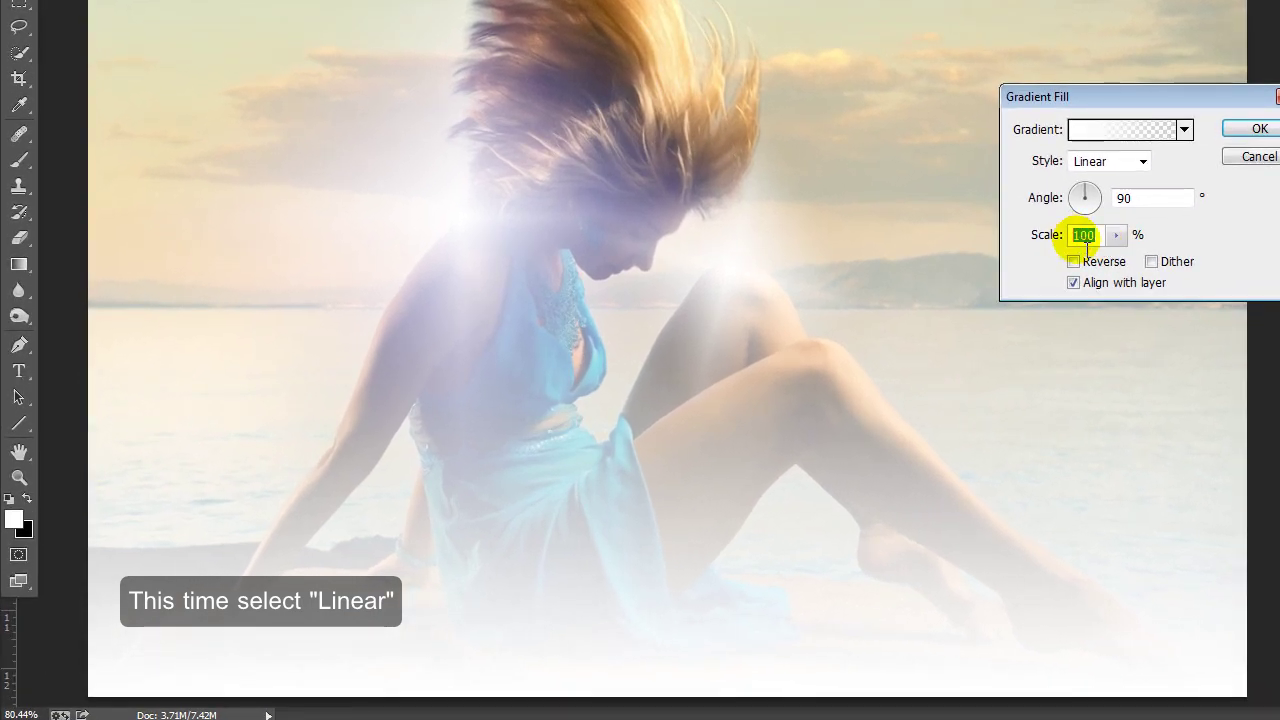
{"action": "type", "text": "50"}
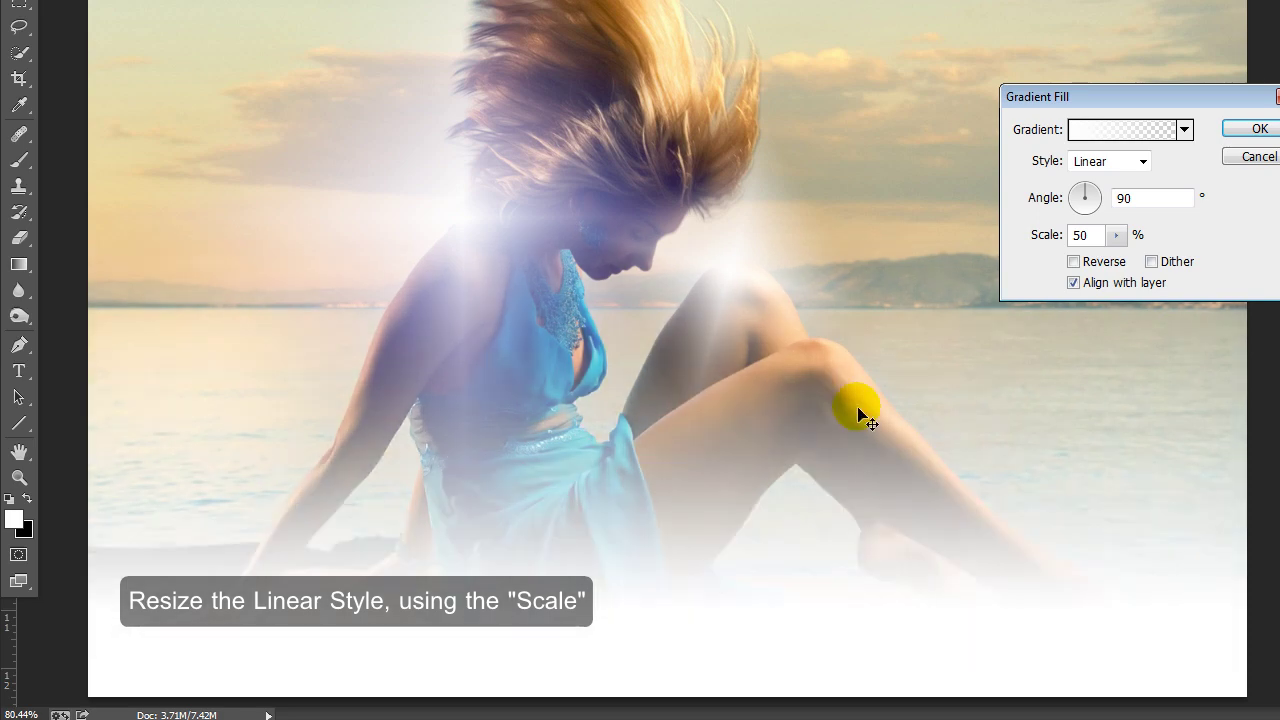
- Rotate the linear fade to -17.35° and position it across the upper left
{"action": "left_click_drag", "start_coordinate": [886, 477], "coordinate": [851, 366]}
{"action": "left_click_drag", "start_coordinate": [1112, 196], "coordinate": [1100, 212]}
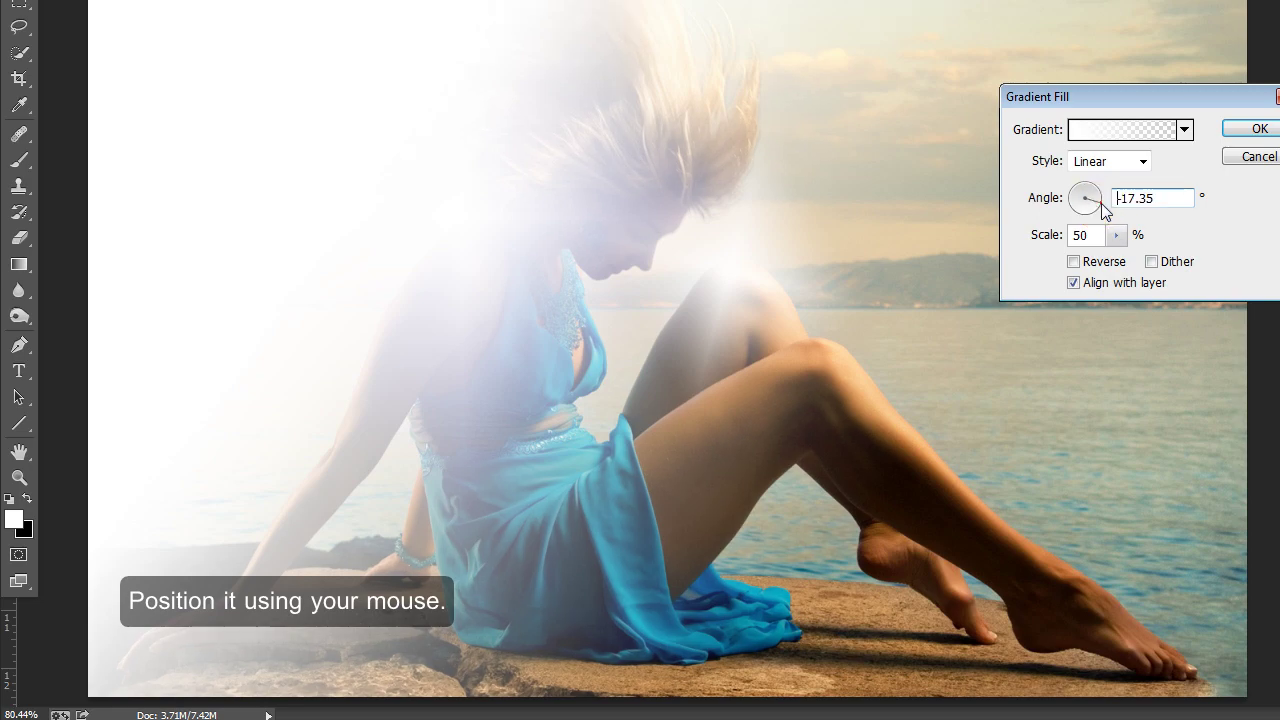
{"action": "mouse_move", "coordinate": [465, 232]}
{"action": "left_mouse_down"}
{"action": "mouse_move", "coordinate": [190, 75]}
{"action": "mouse_move", "coordinate": [210, 95]}
{"action": "mouse_move", "coordinate": [483, 147]}
{"action": "mouse_move", "coordinate": [157, 100]}
{"action": "left_mouse_up"}
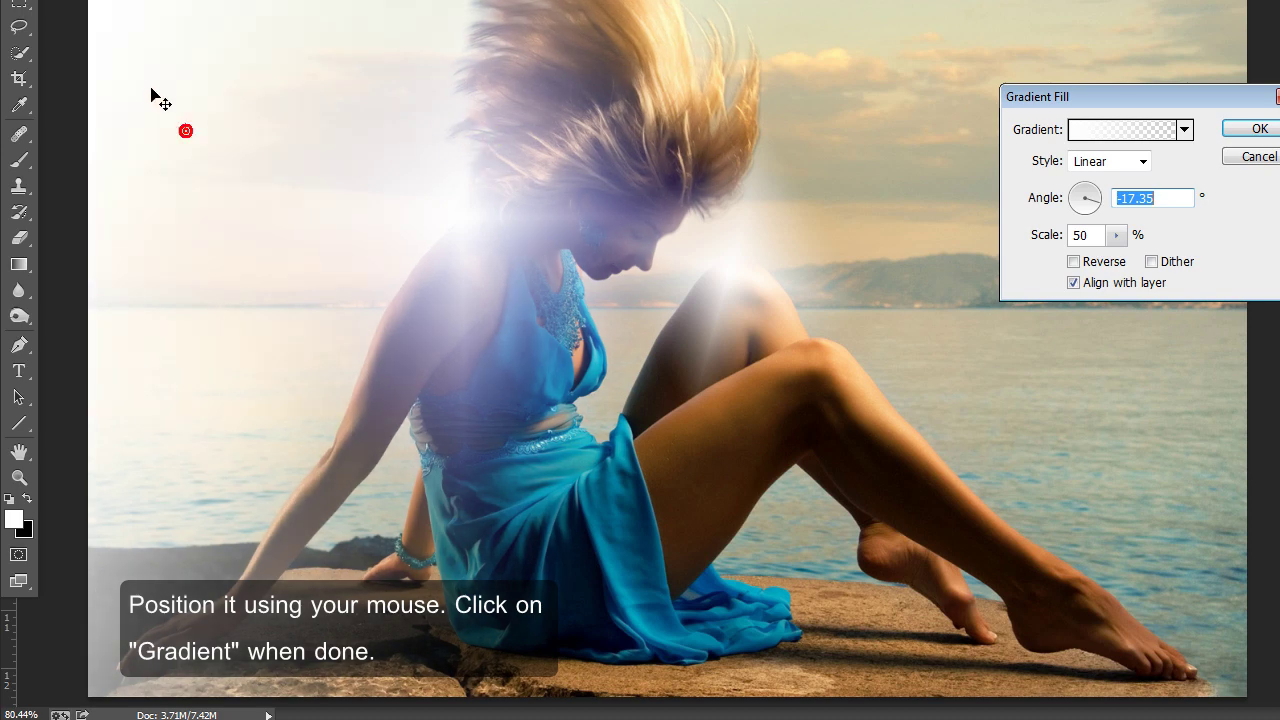
{"action": "mouse_move", "coordinate": [250, 145]}
{"action": "left_mouse_down"}
{"action": "mouse_move", "coordinate": [200, 100]}
{"action": "mouse_move", "coordinate": [230, 118]}
{"action": "left_mouse_up"}
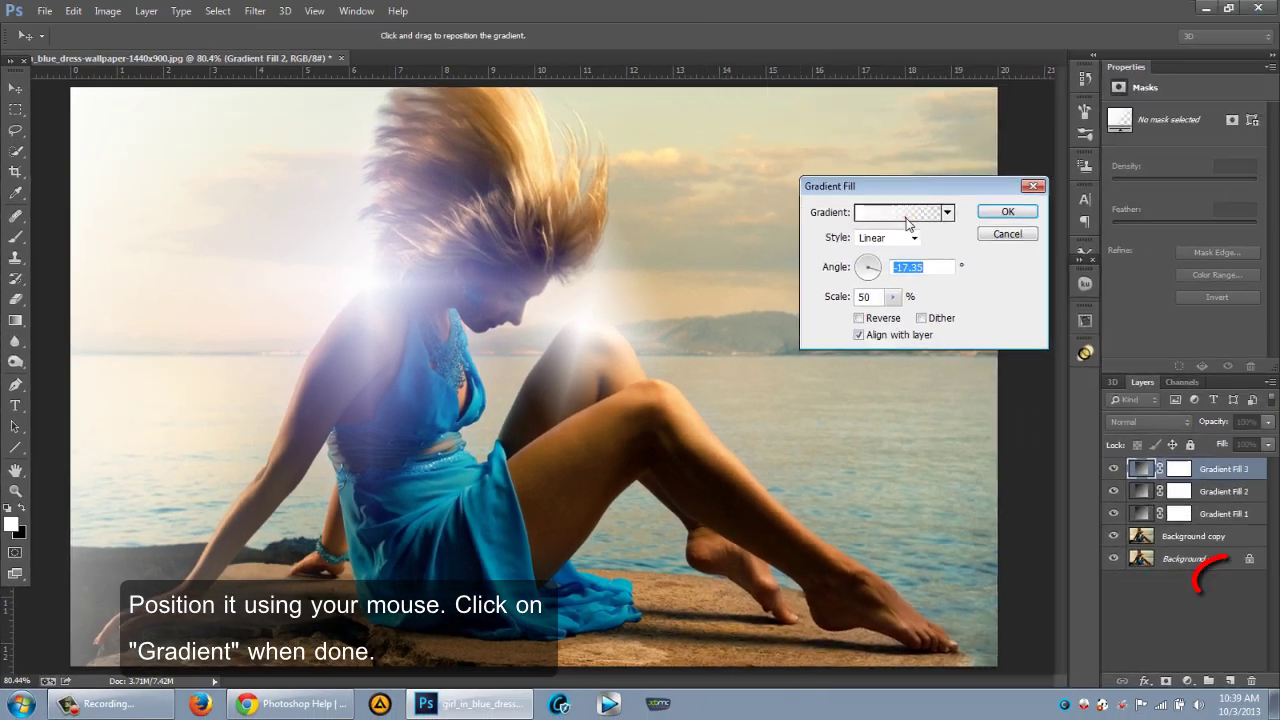
- Change the linear gradient's right stop to bright blue 003cff and confirm the editor
{"action": "left_click", "coordinate": [907, 222]}
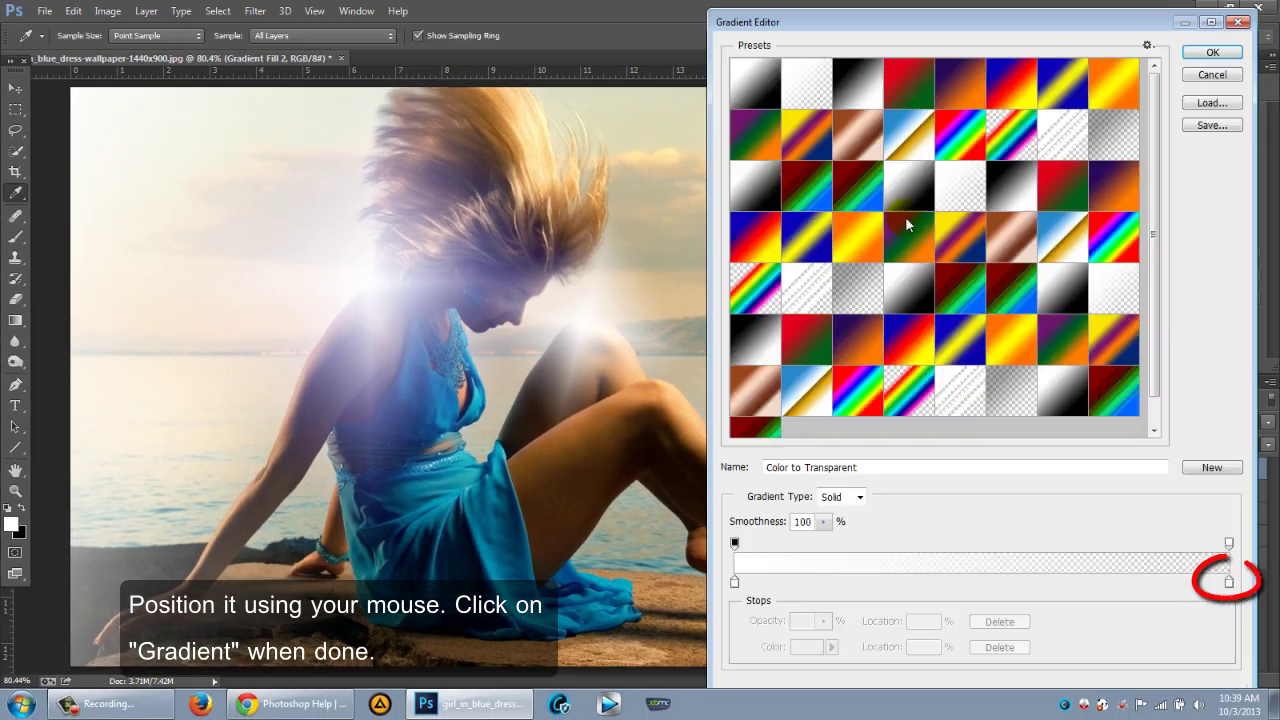
{"action": "left_click", "coordinate": [1230, 584]}
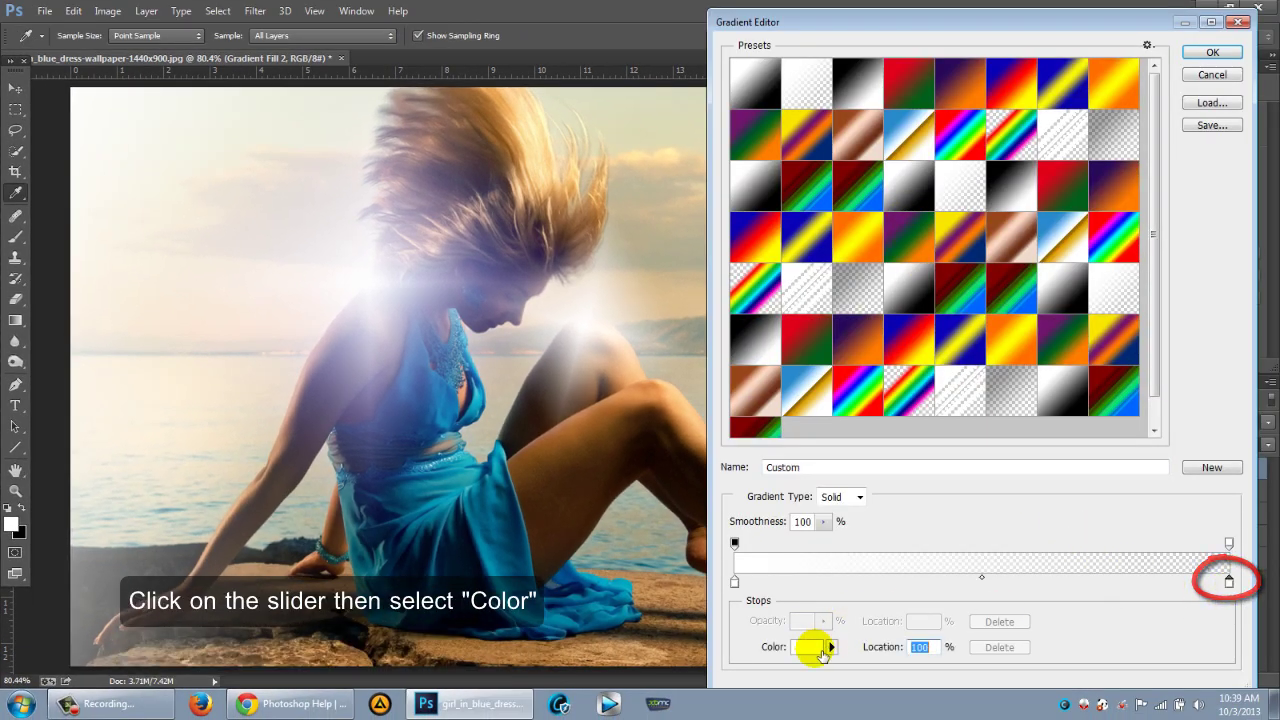
{"action": "left_click", "coordinate": [814, 647]}
{"action": "left_click", "coordinate": [1056, 320]}
{"action": "left_click", "coordinate": [928, 277]}
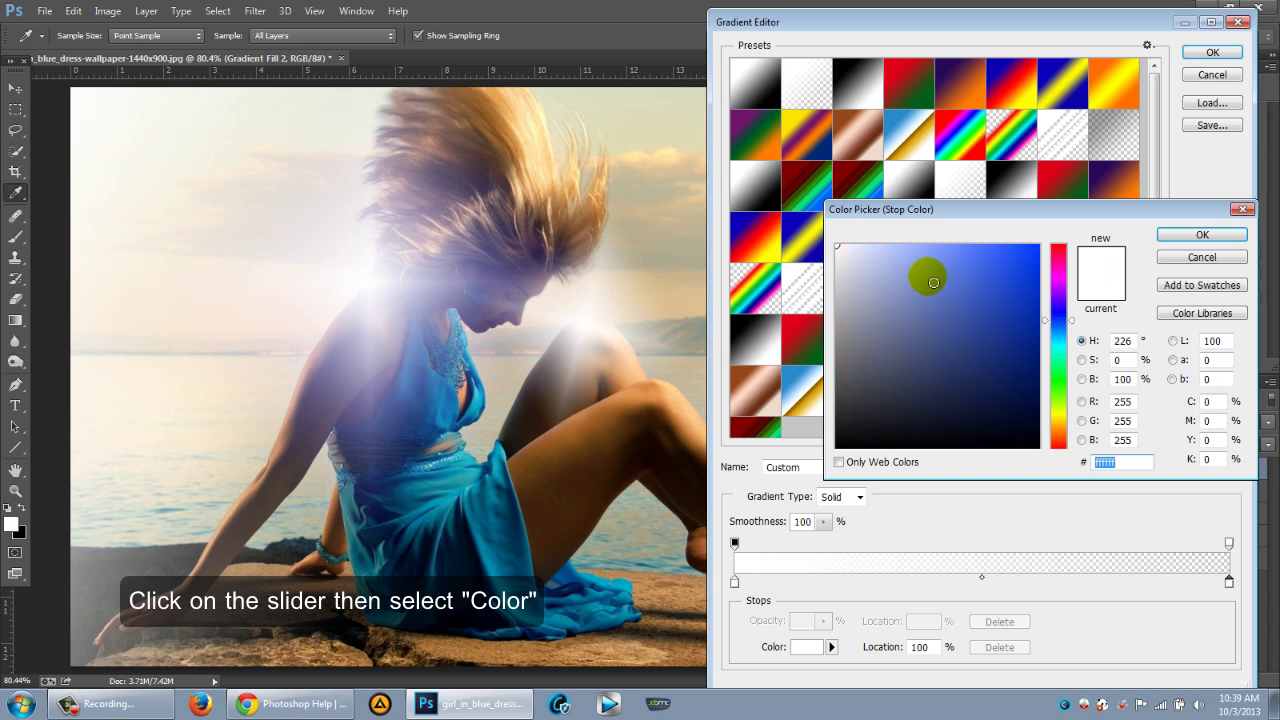
{"action": "mouse_move", "coordinate": [964, 260]}
{"action": "left_mouse_down"}
{"action": "mouse_move", "coordinate": [992, 245]}
{"action": "mouse_move", "coordinate": [1063, 250]}
{"action": "left_mouse_up"}
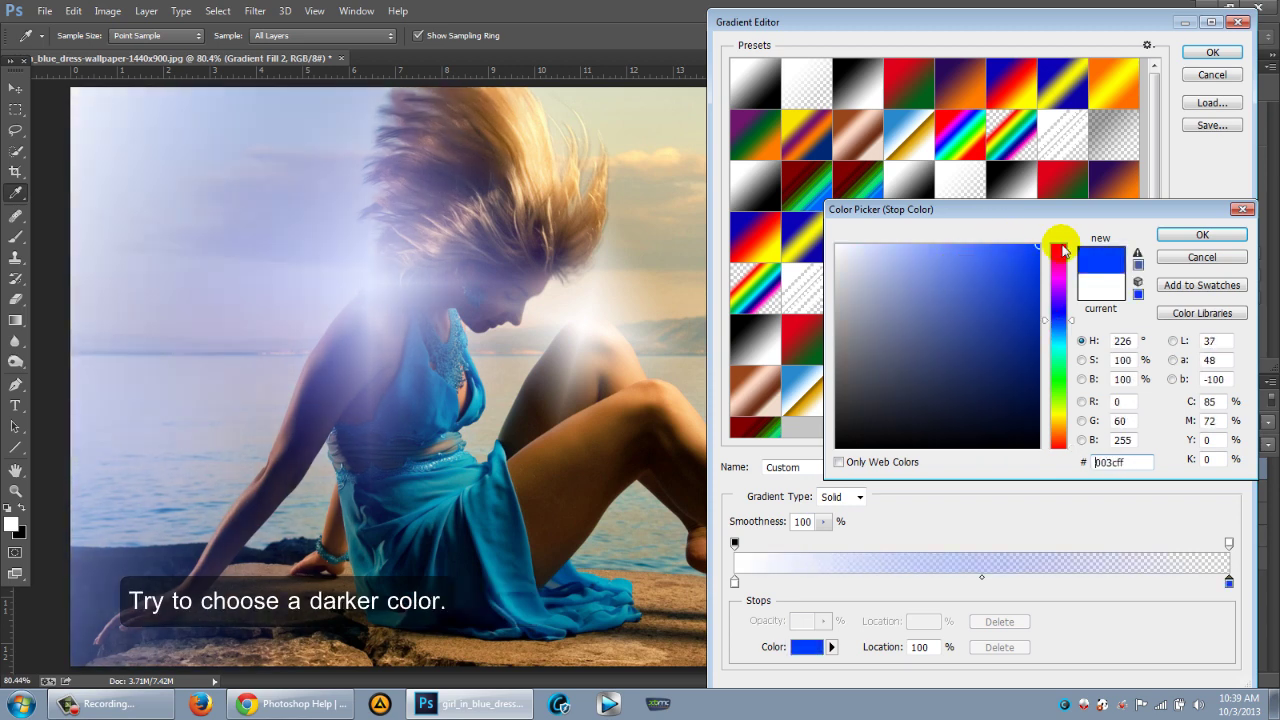
{"action": "left_click", "coordinate": [1213, 238]}
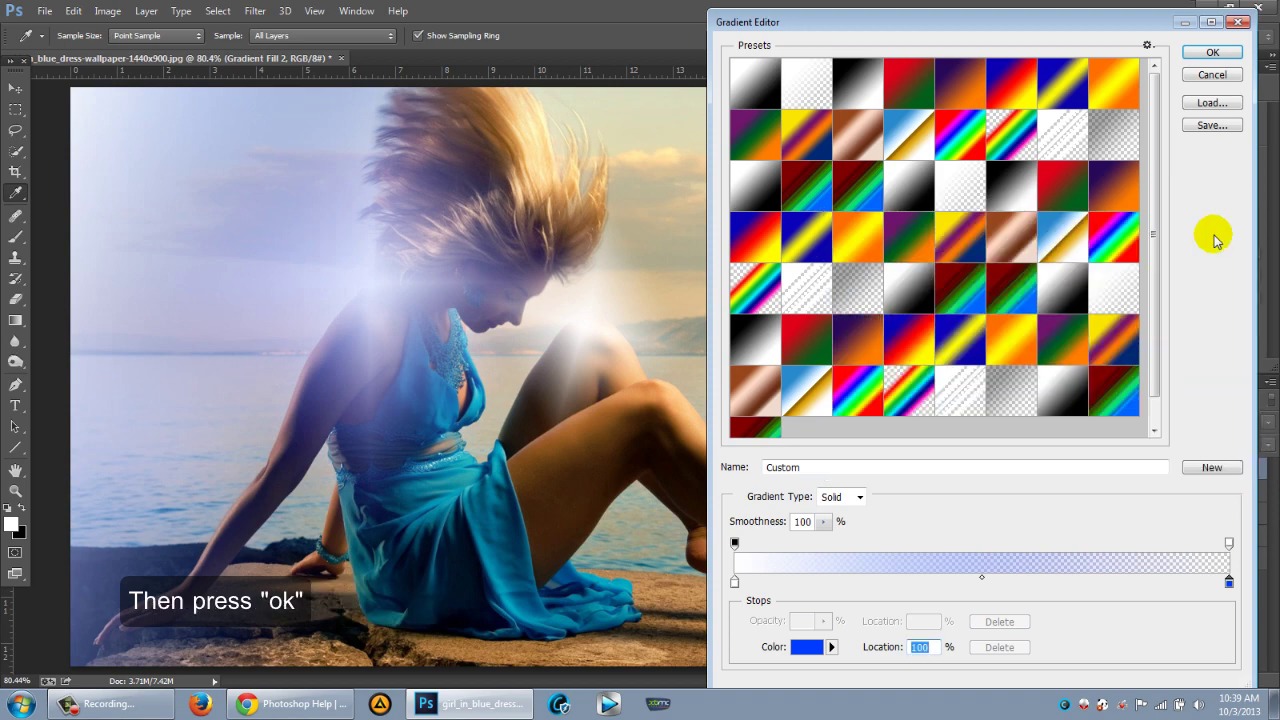
{"action": "left_click", "coordinate": [1212, 52]}
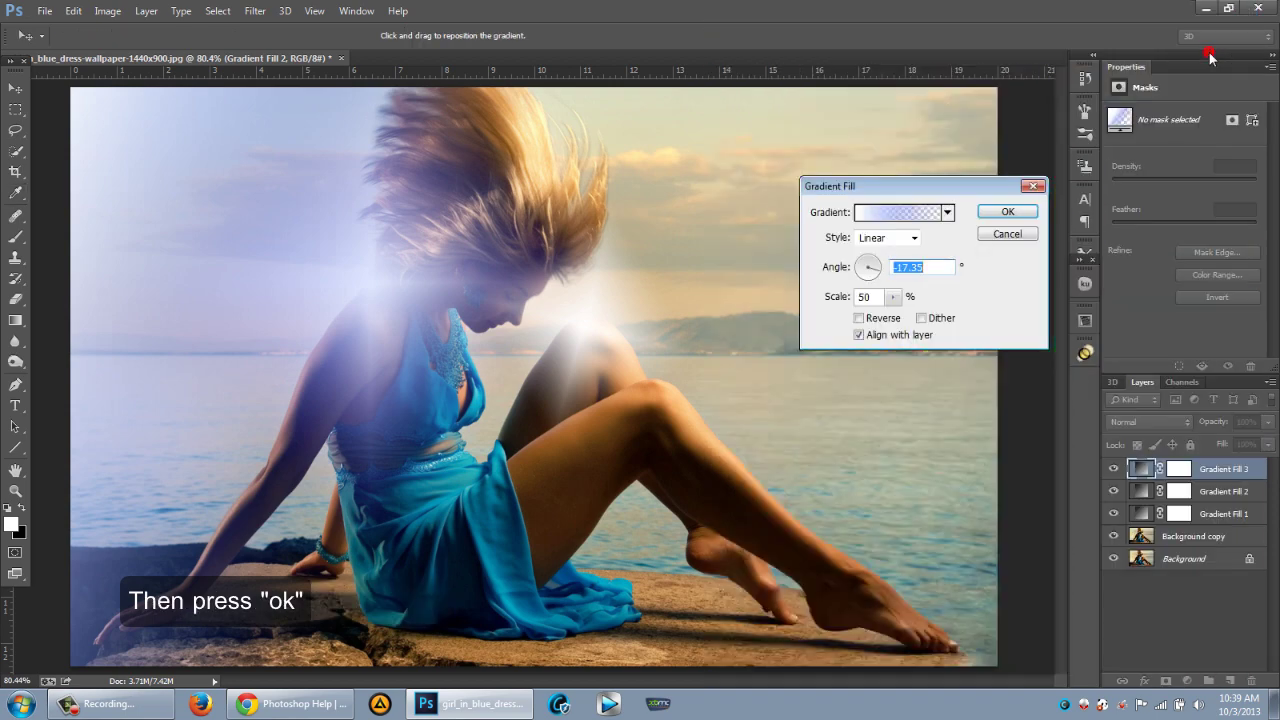
- Apply the blue linear gradient and blend Gradient Fill 3 in Screen mode
{"action": "left_click", "coordinate": [1010, 211]}
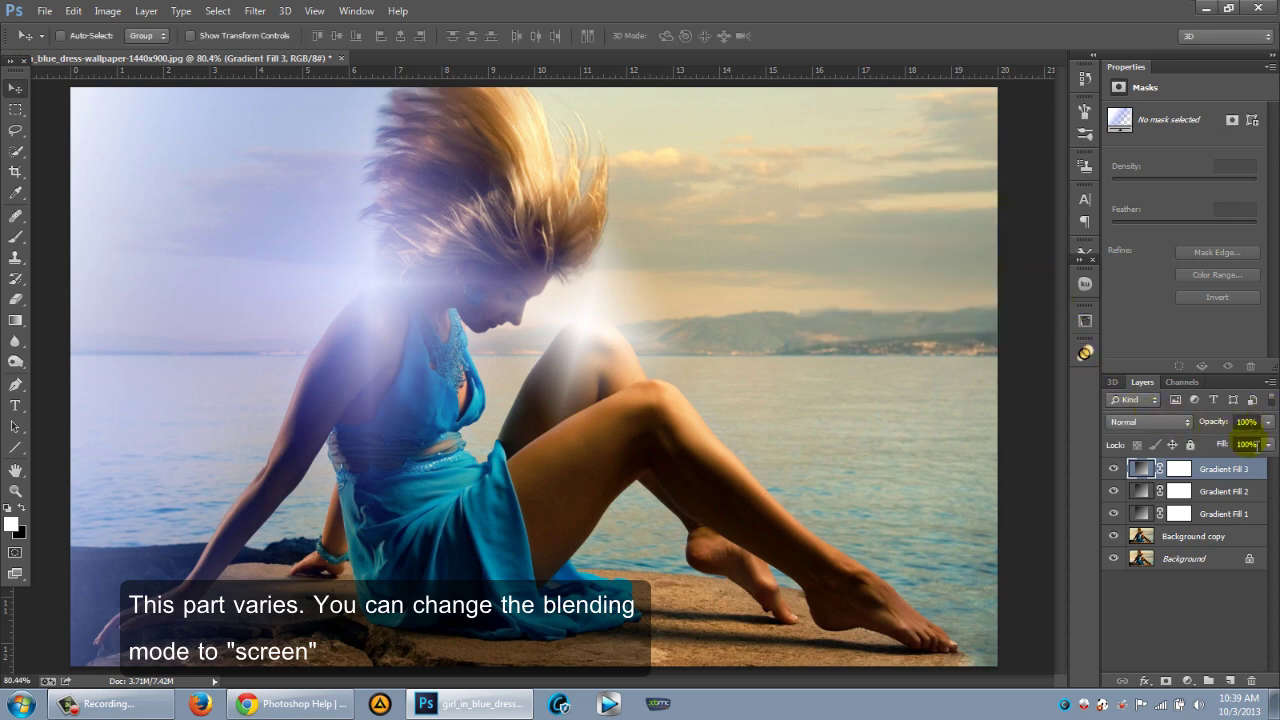
{"action": "left_click", "coordinate": [1162, 422]}
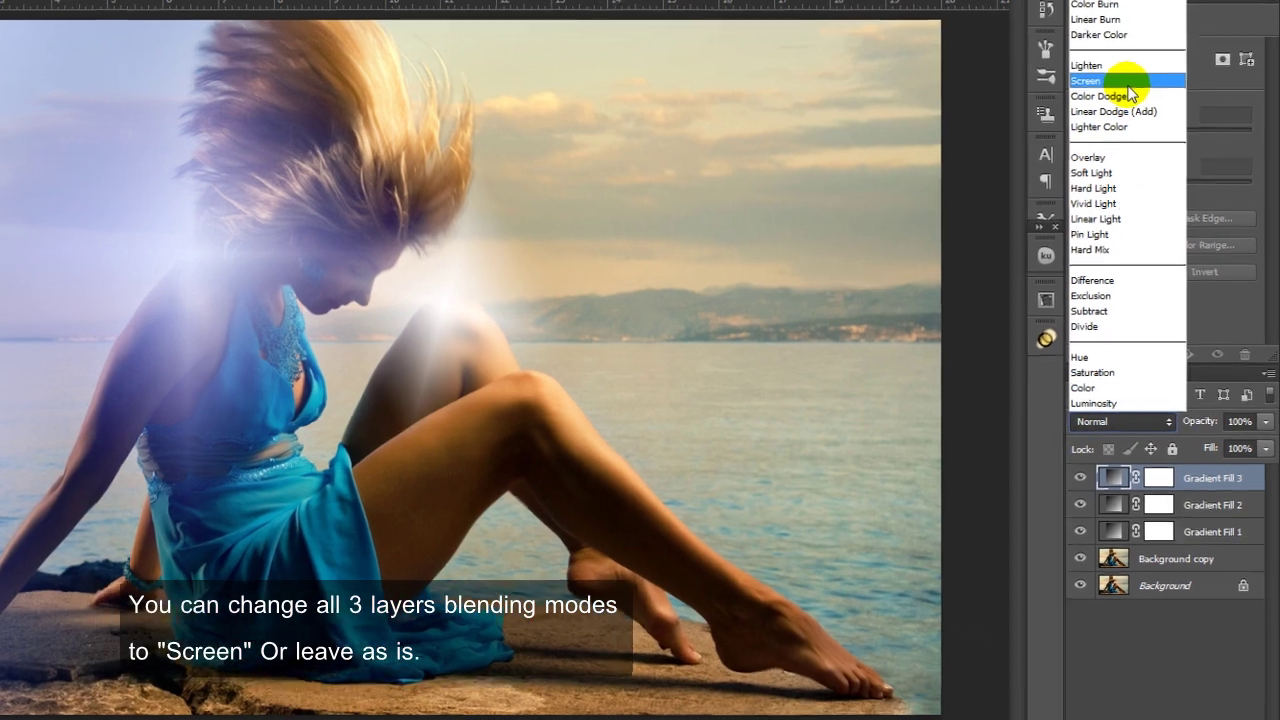
{"action": "left_click", "coordinate": [1127, 85]}
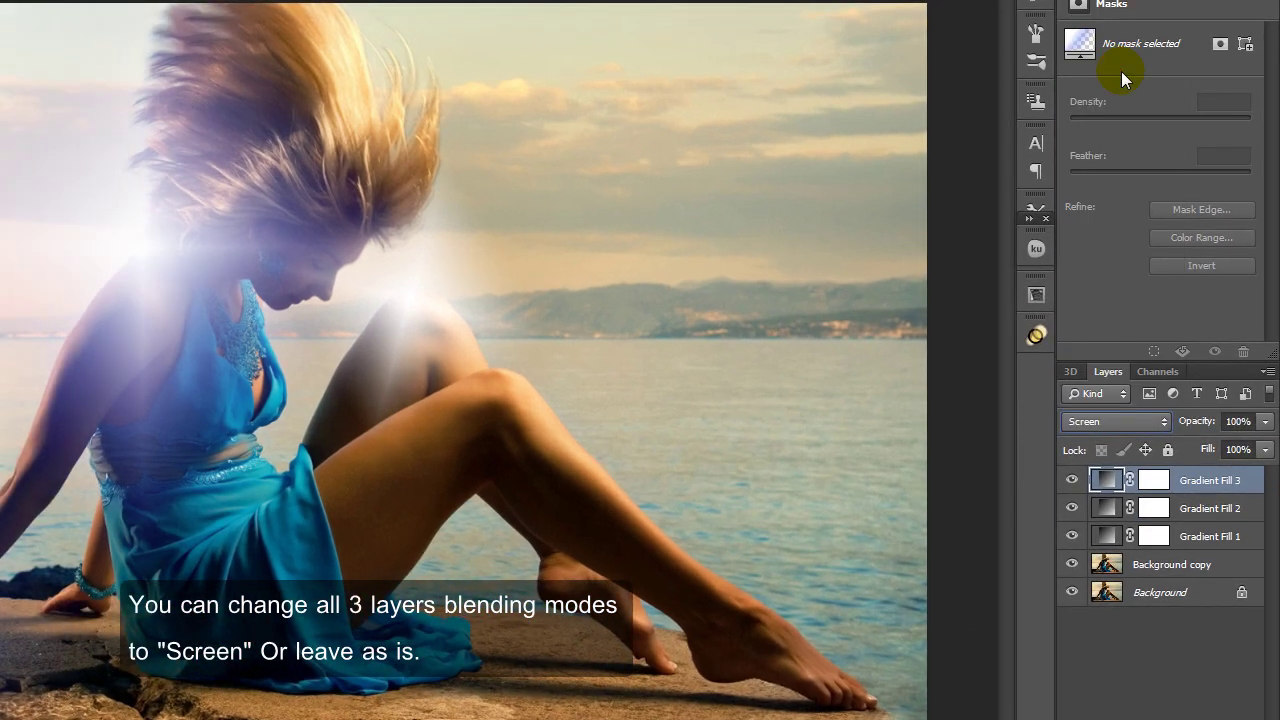
- Set Gradient Fill 2 to Screen blending, then deselect all layers
{"action": "left_click", "coordinate": [1212, 508]}
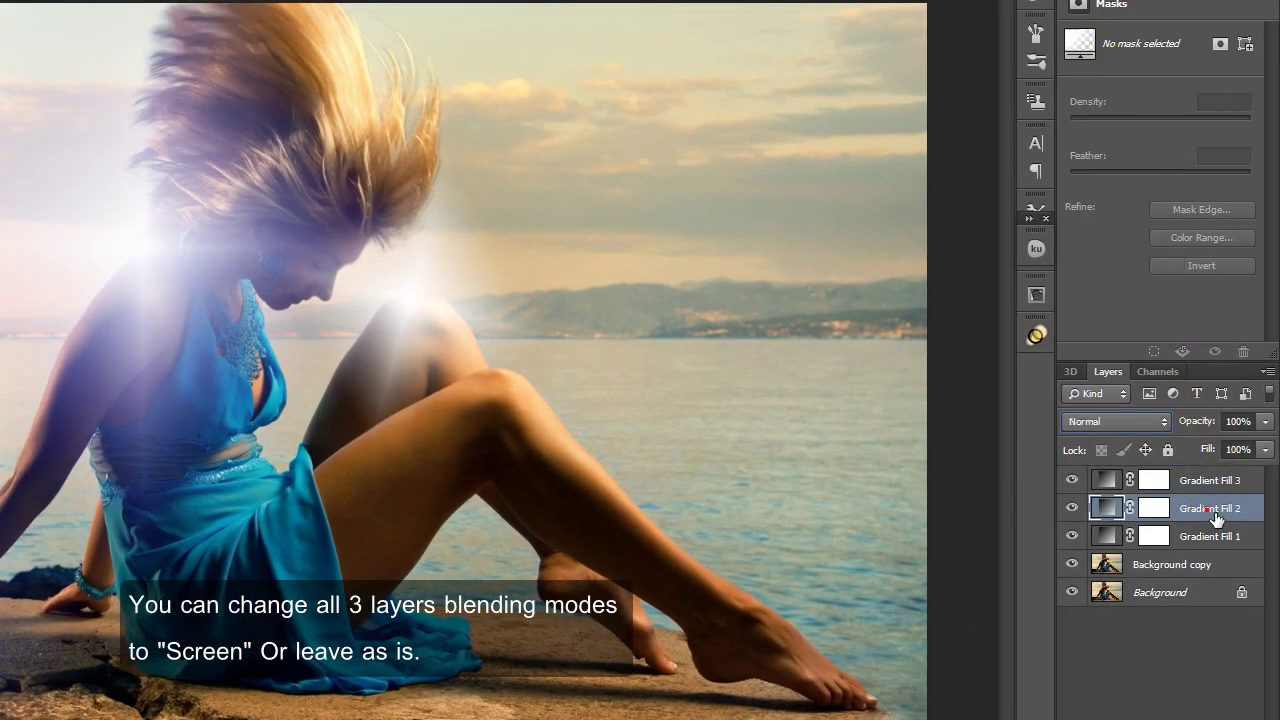
{"action": "left_click", "coordinate": [1152, 427]}
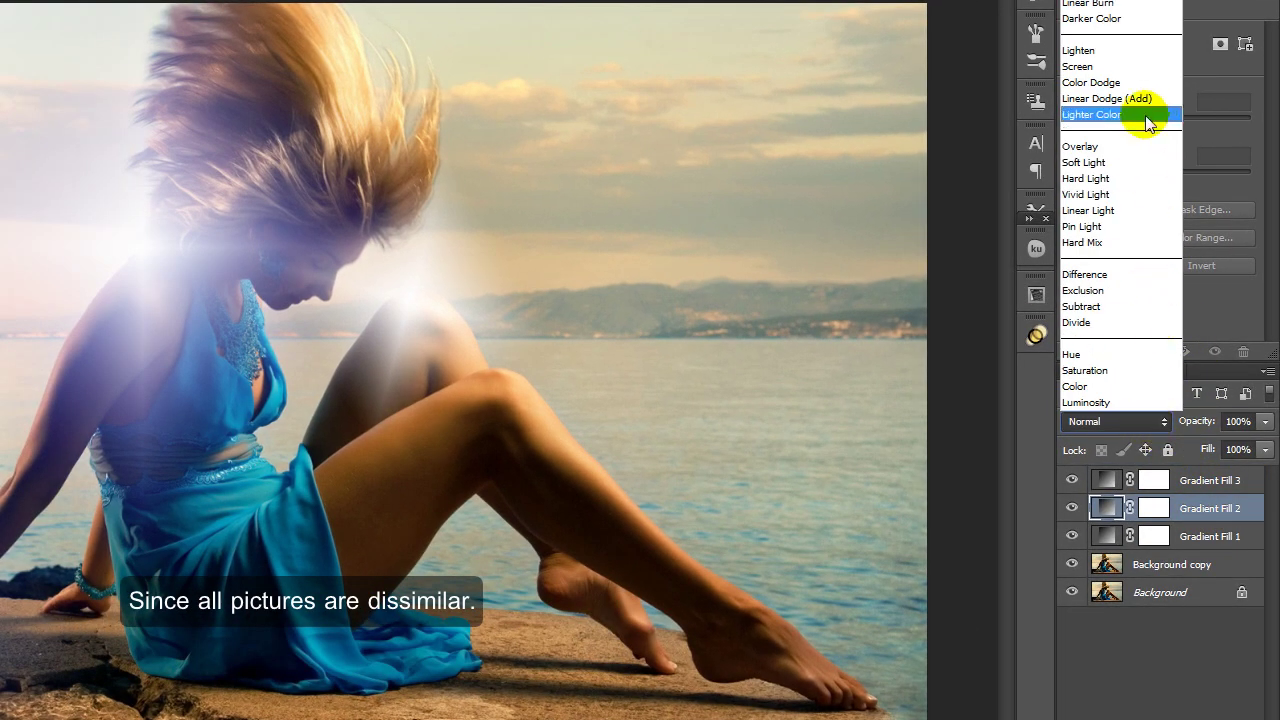
{"action": "left_click", "coordinate": [1127, 65]}
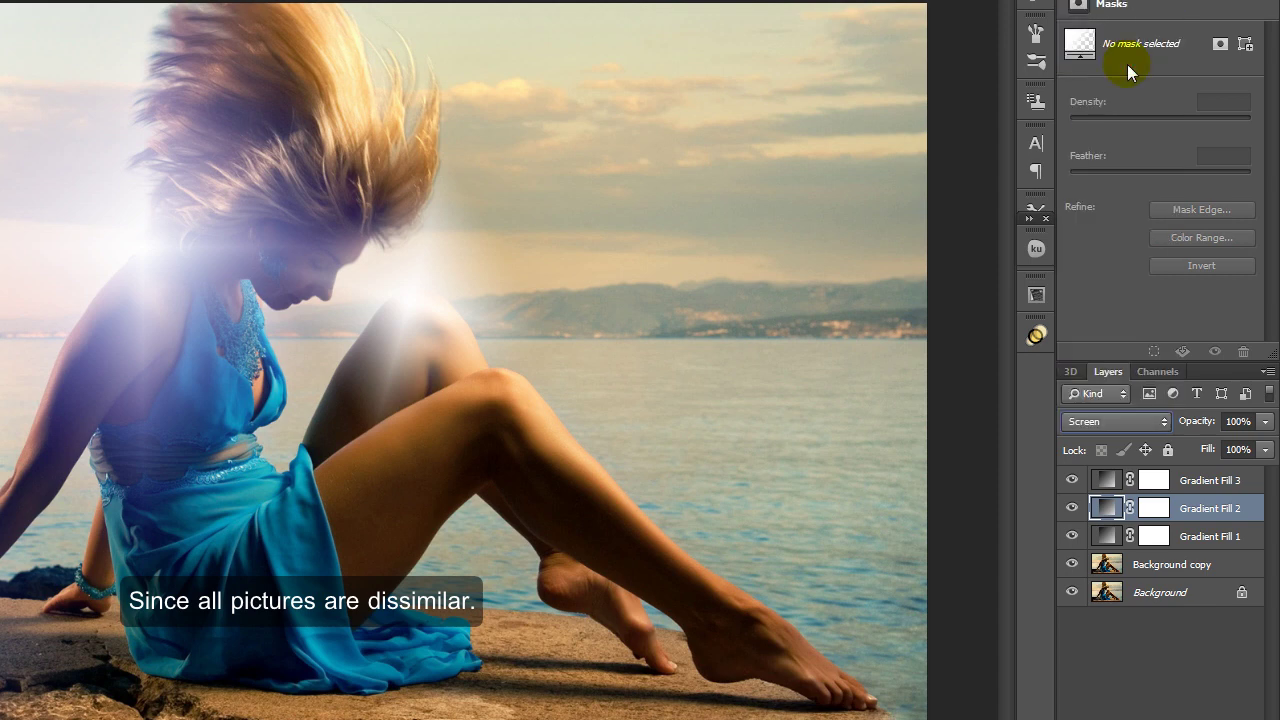
{"action": "left_click", "coordinate": [1200, 538]}
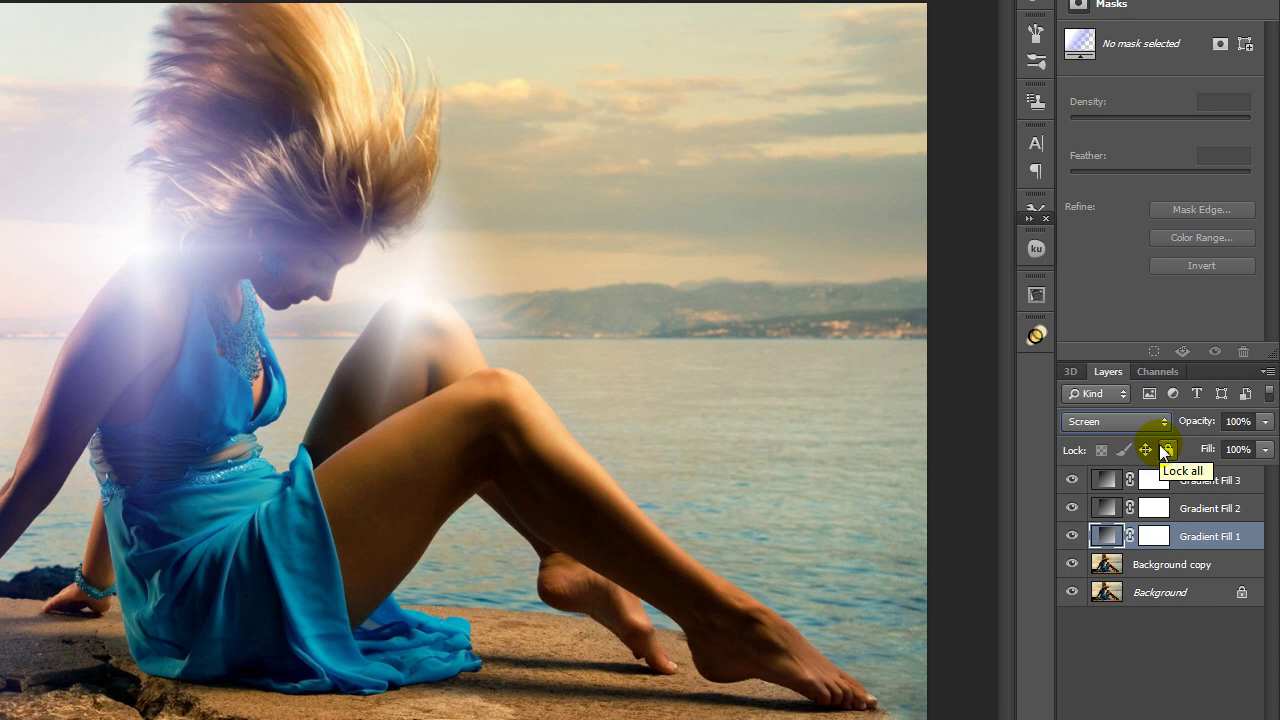
{"action": "left_click", "coordinate": [1167, 646]}
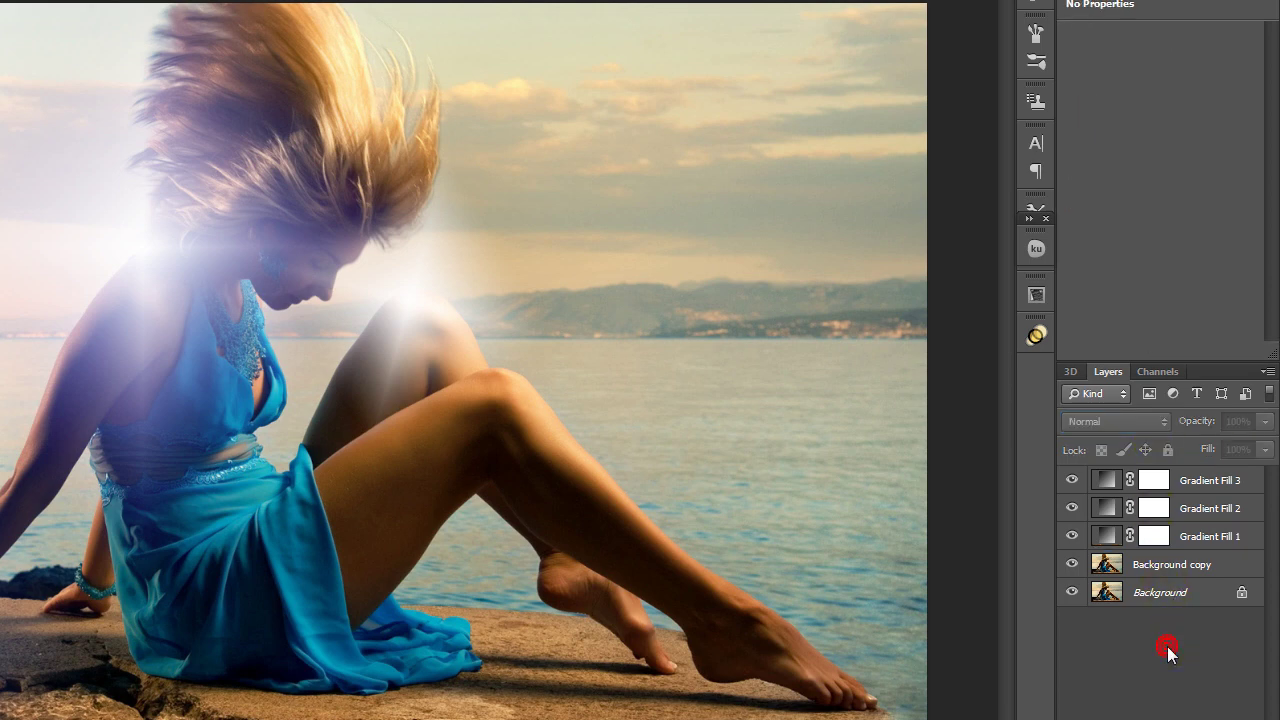